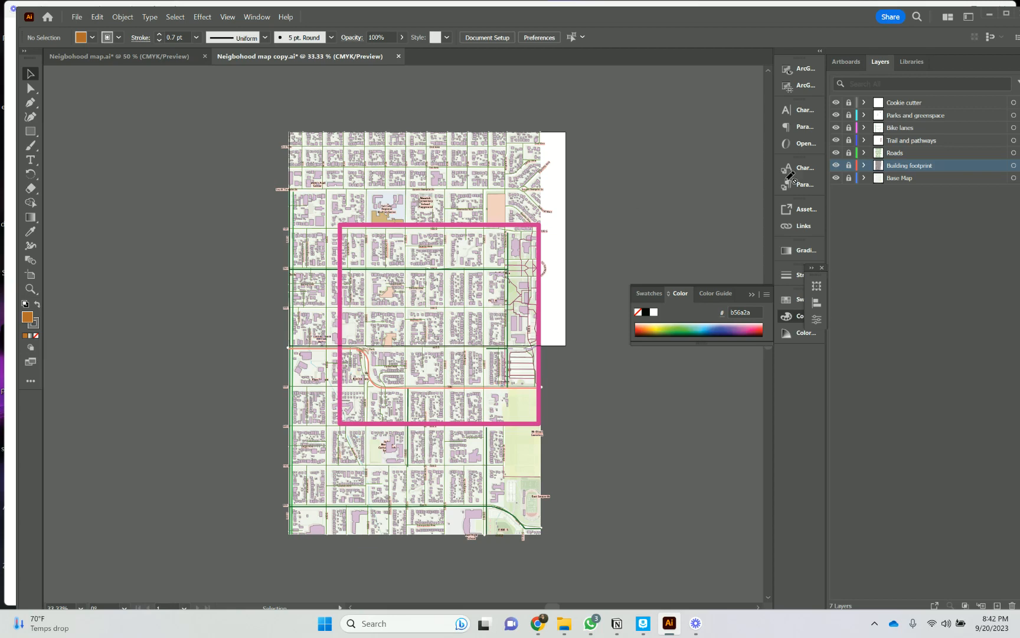
# Hide every layer except Parks and greenspace, unlock that layer and make it the active one
pyautogui.click(836, 102)
pyautogui.click(835, 141)
pyautogui.click(835, 153)
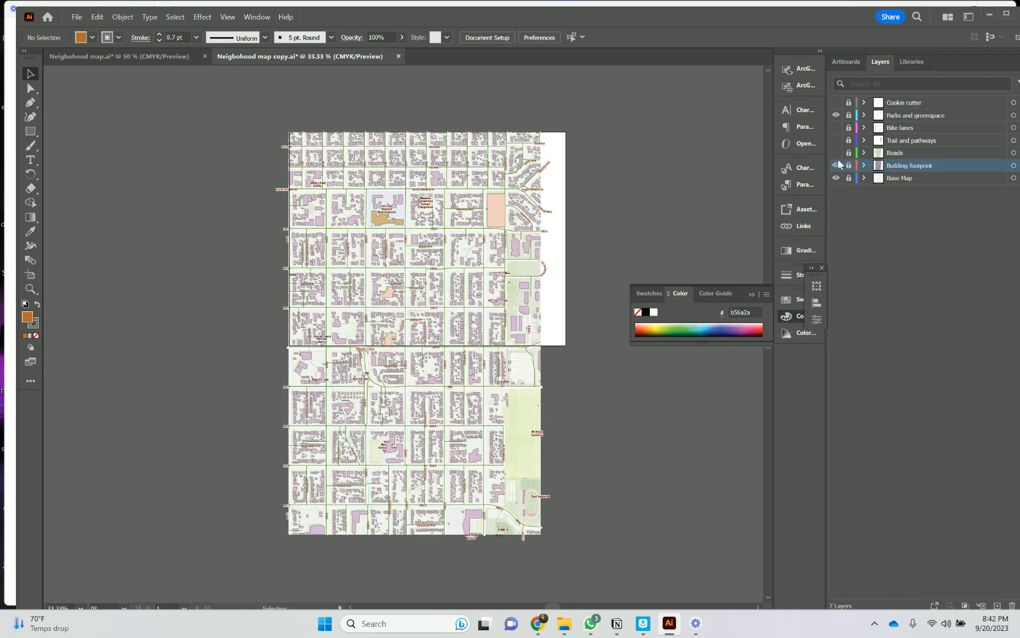
pyautogui.click(836, 165)
pyautogui.click(836, 178)
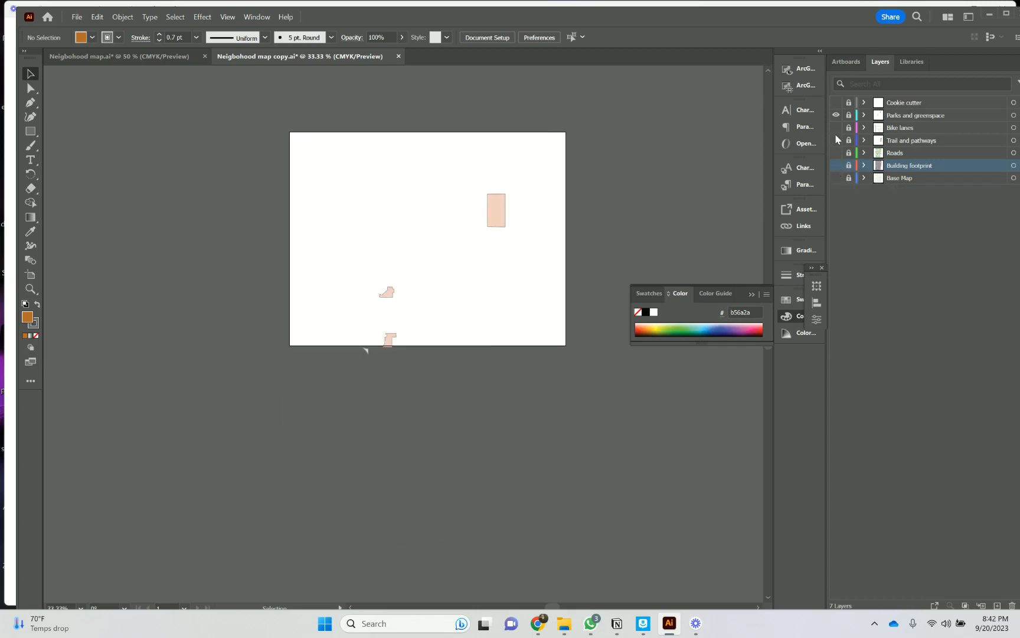
pyautogui.click(849, 115)
pyautogui.click(982, 116)
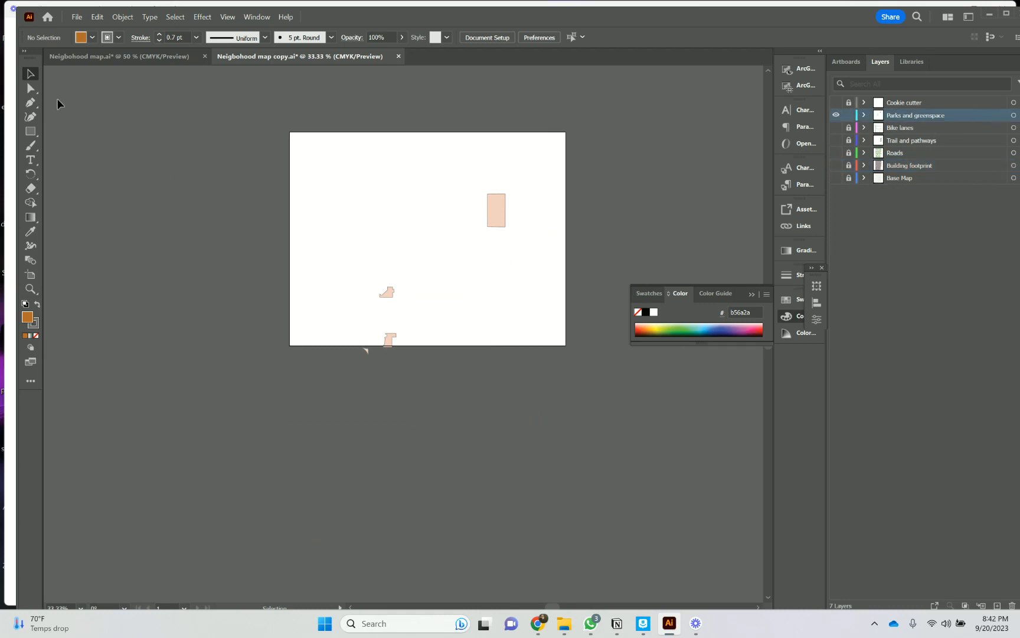
# Change the fill of the large rectangular park to the muted green 819b5d
pyautogui.click(494, 217)
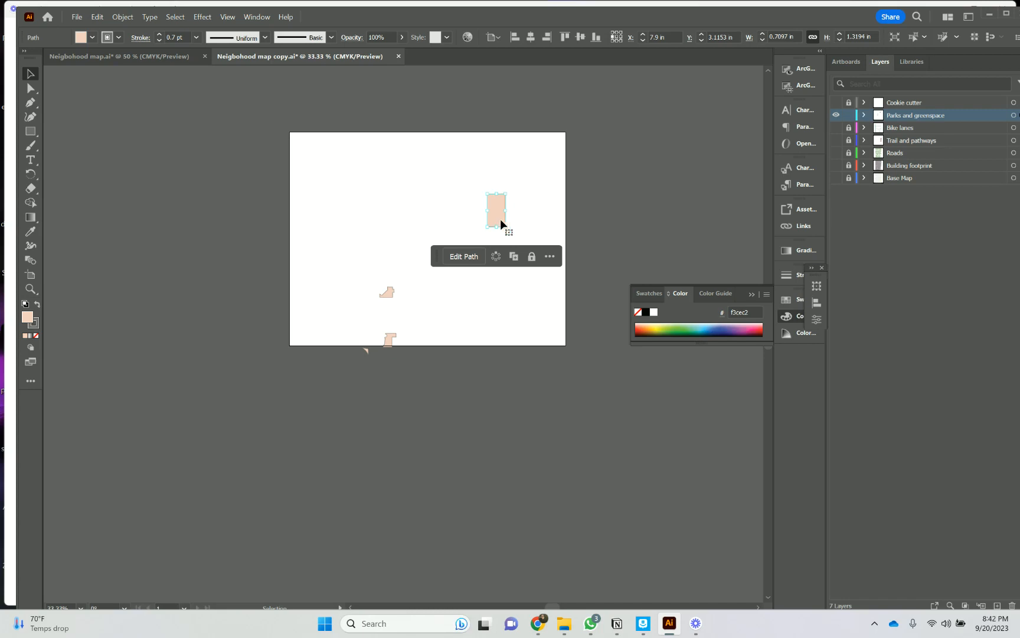
pyautogui.doubleClick(31, 318)
pyautogui.moveTo(530, 496); pyautogui.dragTo(529, 478)
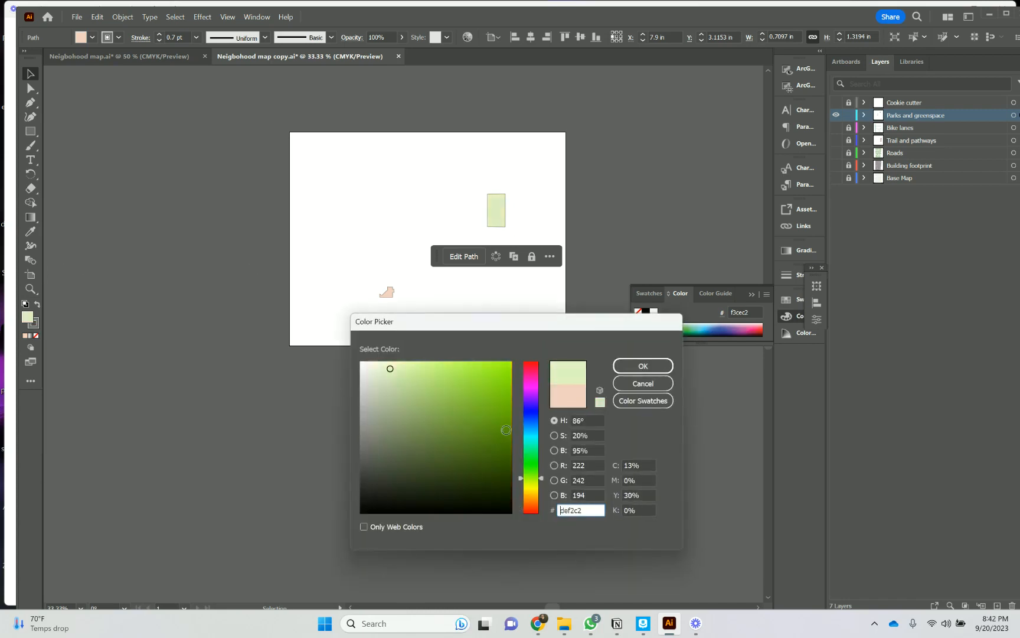
pyautogui.moveTo(473, 376)
pyautogui.mouseDown()
pyautogui.moveTo(458, 403)
pyautogui.moveTo(421, 421)
pyautogui.mouseUp()
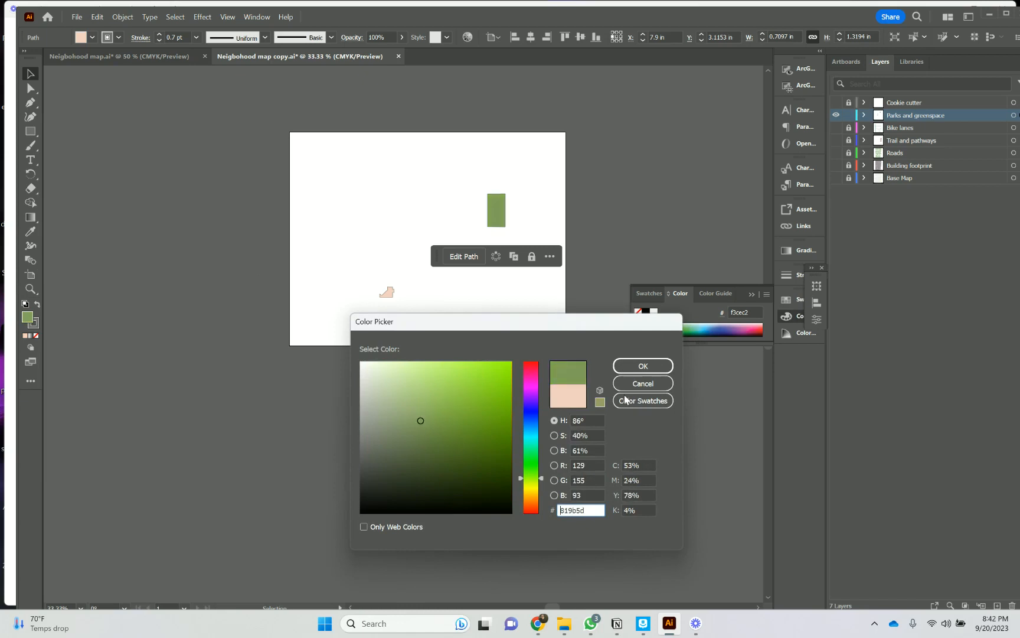
pyautogui.click(653, 369)
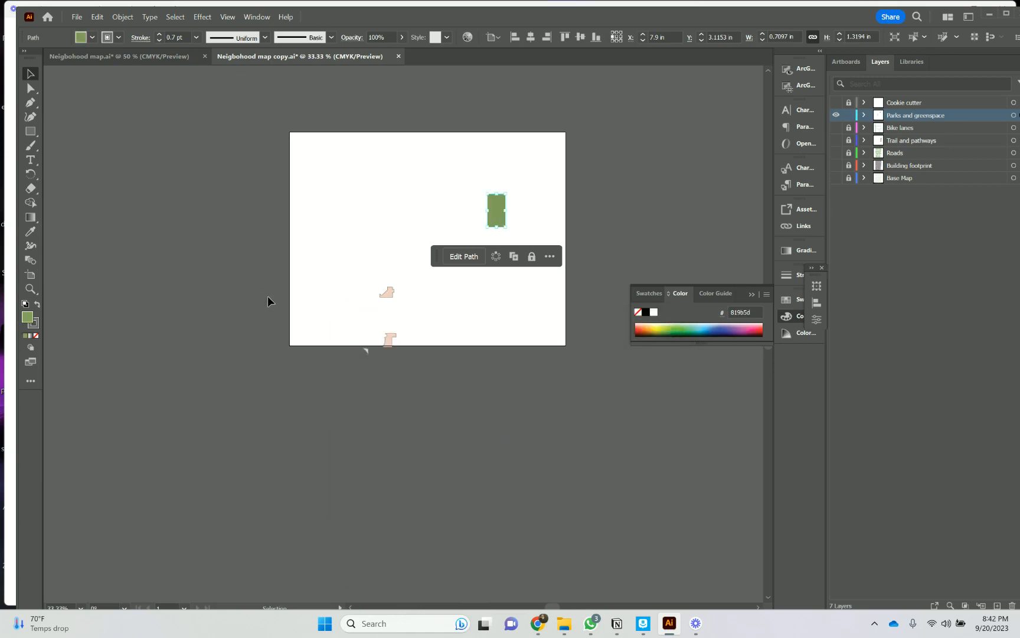
# Copy the rectangular park's green fill to the small park shape in the middle of the artboard with the Eyedropper
pyautogui.click(389, 293)
pyautogui.press('i')
pyautogui.click(499, 205)
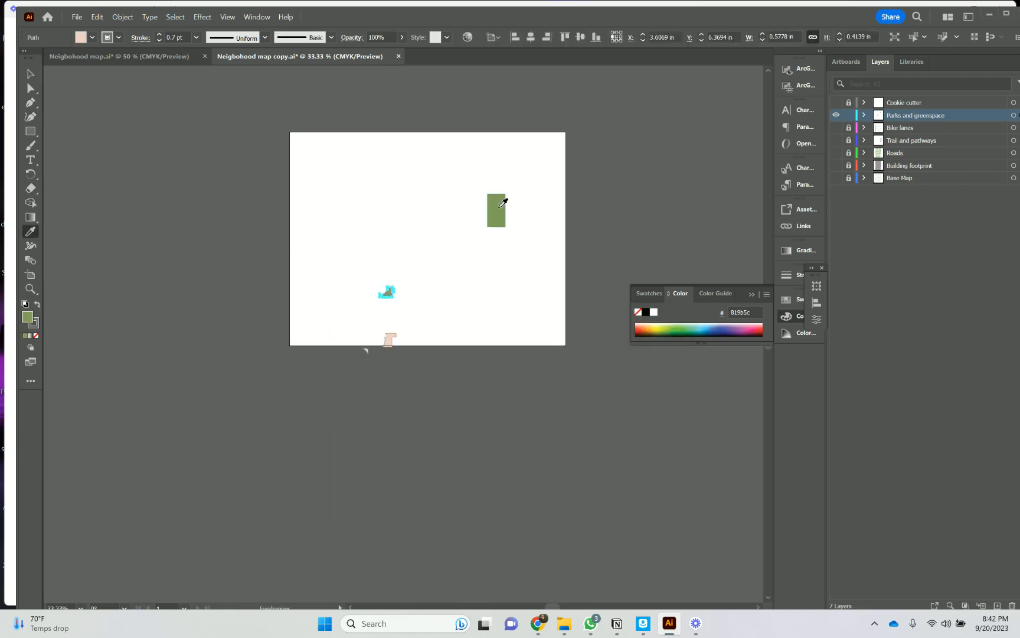
pyautogui.click(30, 74)
pyautogui.click(323, 385)
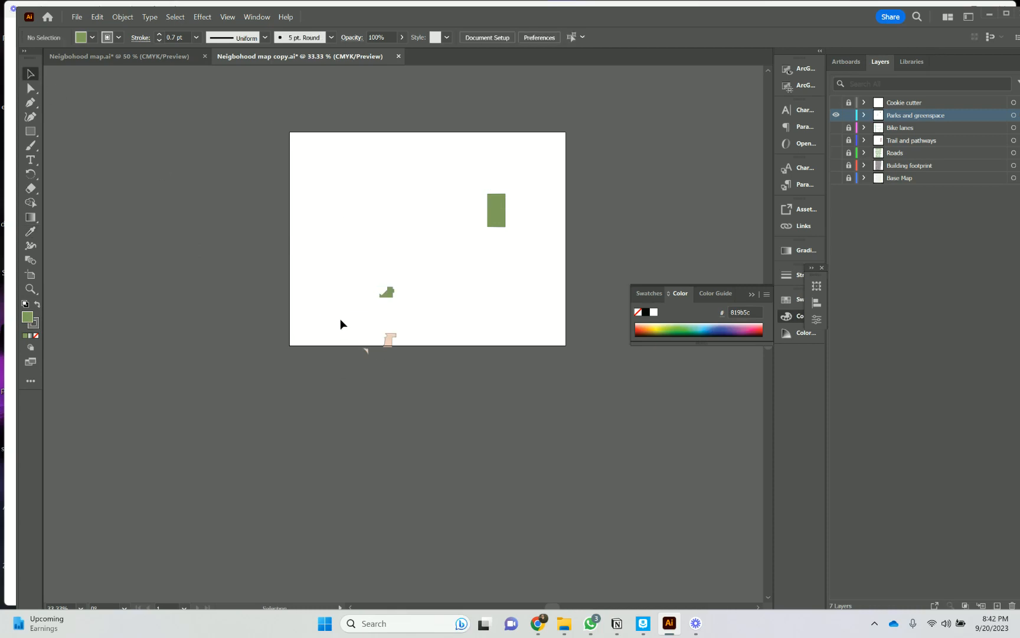
# Select the two remaining park shapes at the artboard's lower edge and match them to the green park with the Eyedropper
pyautogui.moveTo(341, 324); pyautogui.dragTo(396, 385)
pyautogui.click(30, 231)
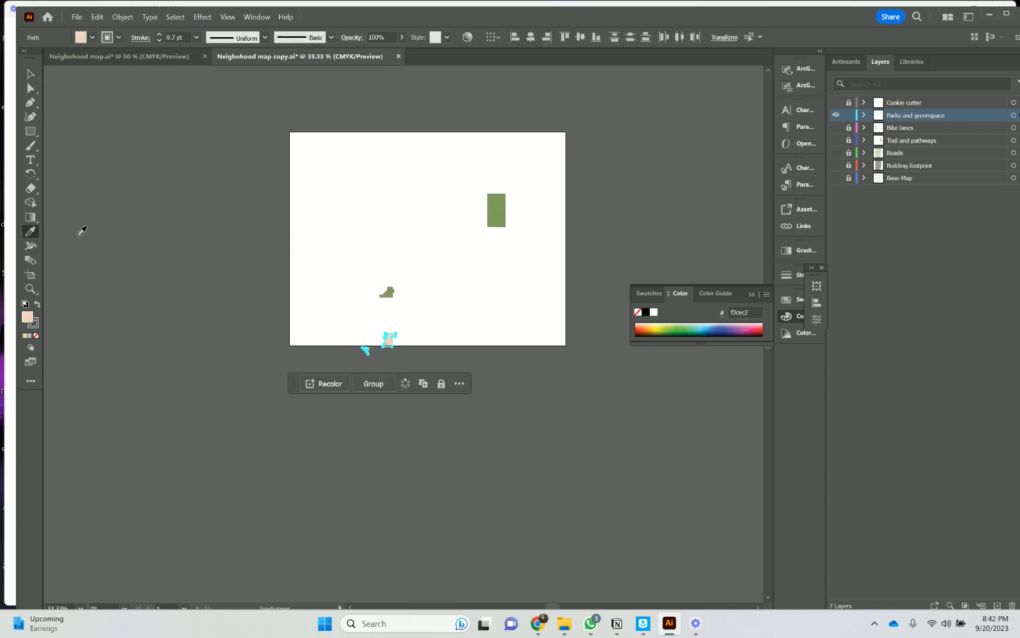
pyautogui.click(501, 211)
pyautogui.click(30, 74)
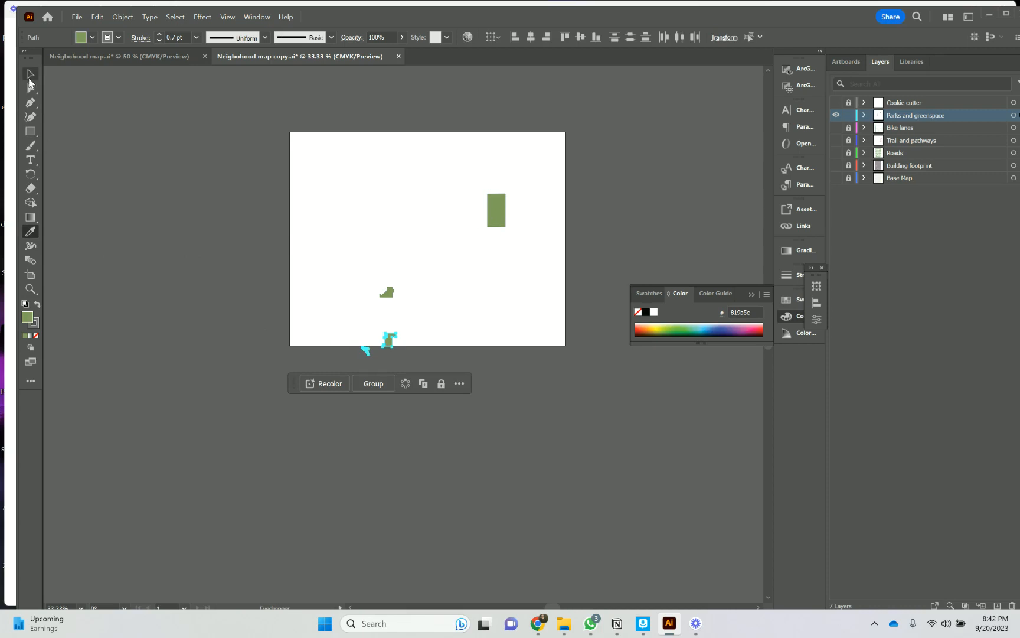
pyautogui.click(131, 151)
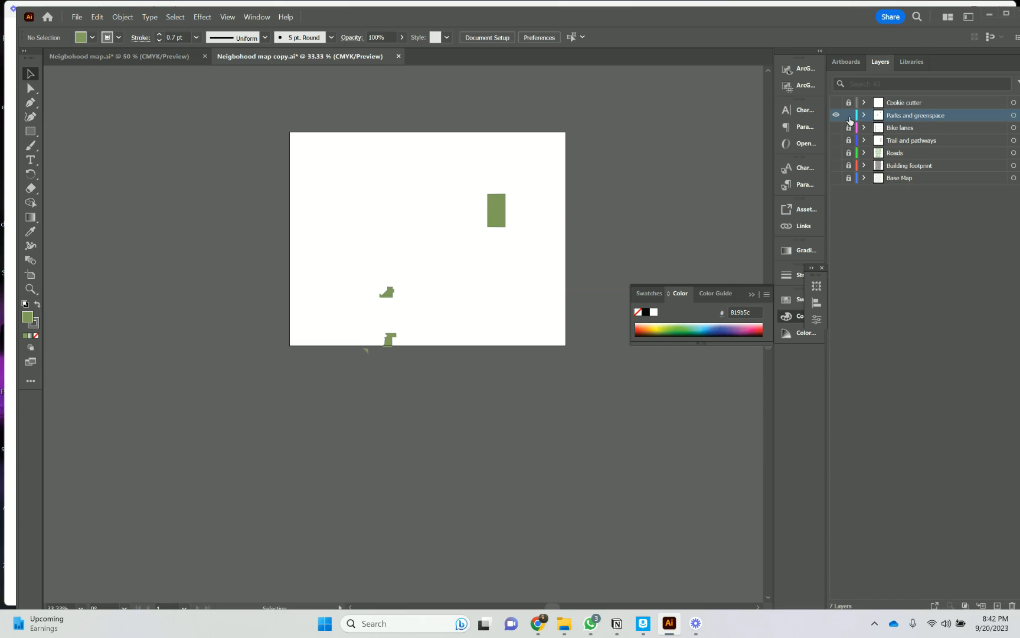
# Lock and hide the Parks and greenspace layer, and show, unlock and activate the Bike lanes layer
pyautogui.click(838, 117)
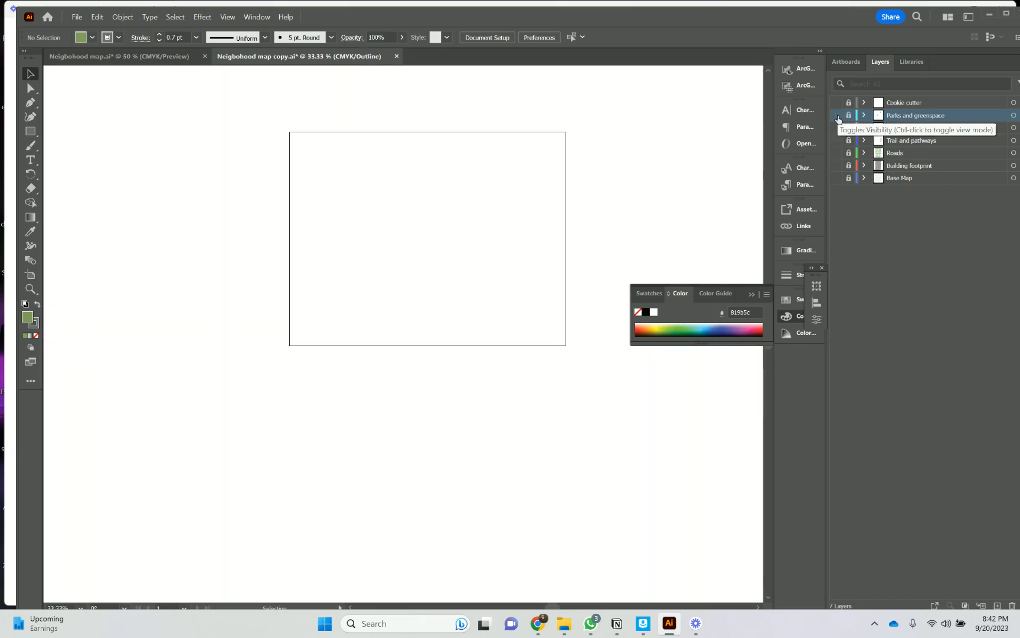
pyautogui.click(839, 128)
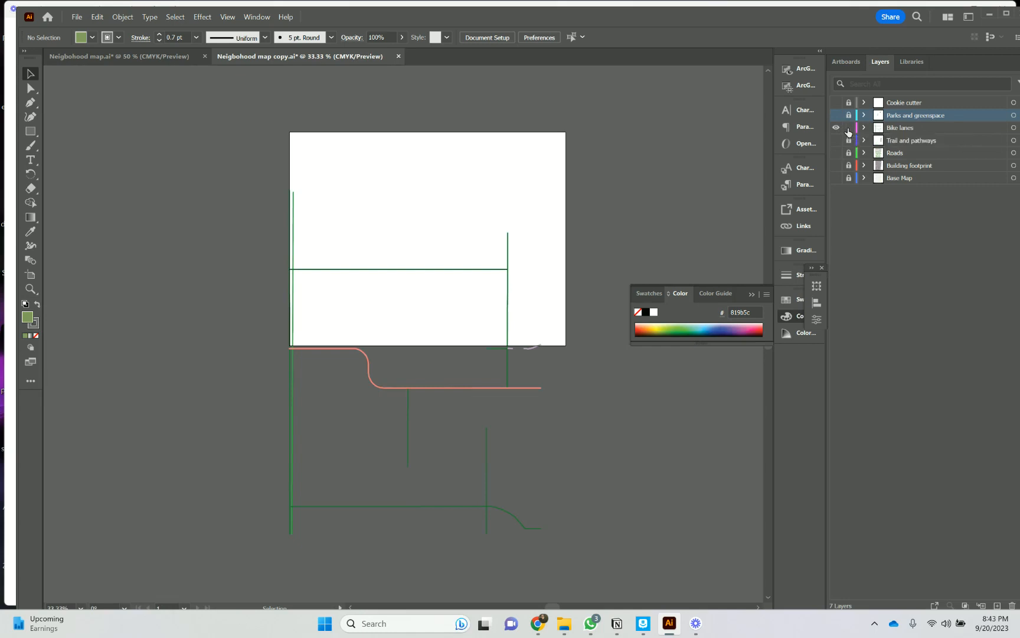
pyautogui.click(919, 127)
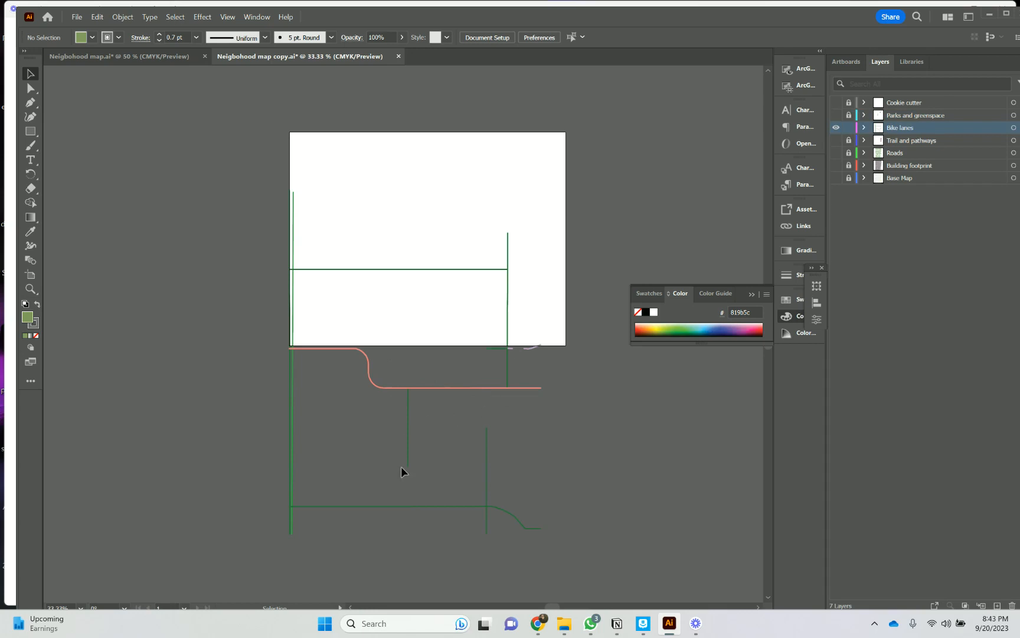
# Change the stroke of the left segment of the horizontal bike lane on the artboard to dark green 19441f
pyautogui.scroll(-3, 532, 428)
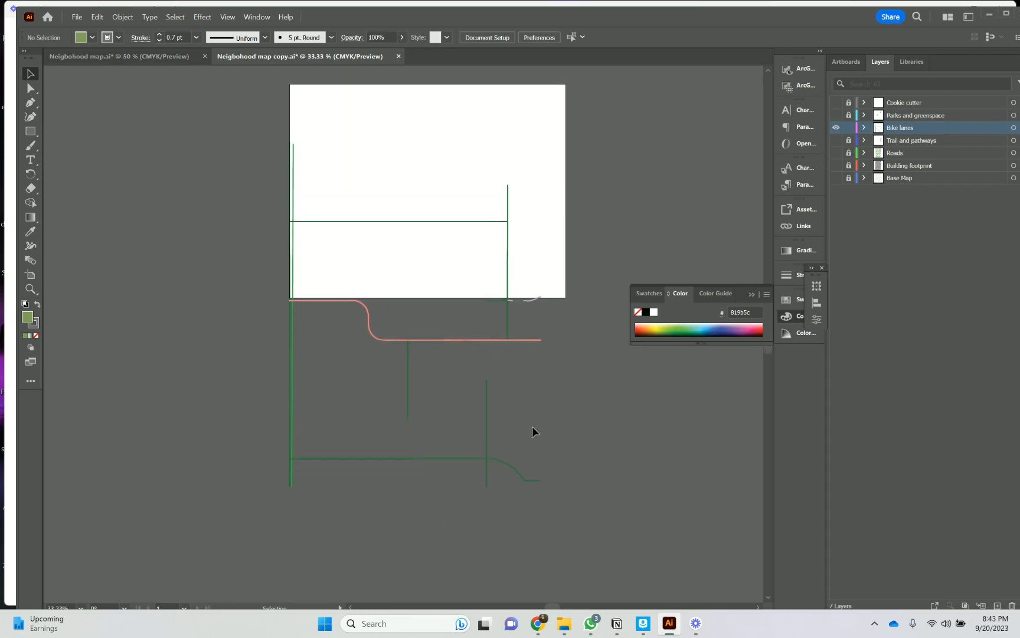
pyautogui.scroll(1, 531, 428)
pyautogui.scroll(-2, 532, 425)
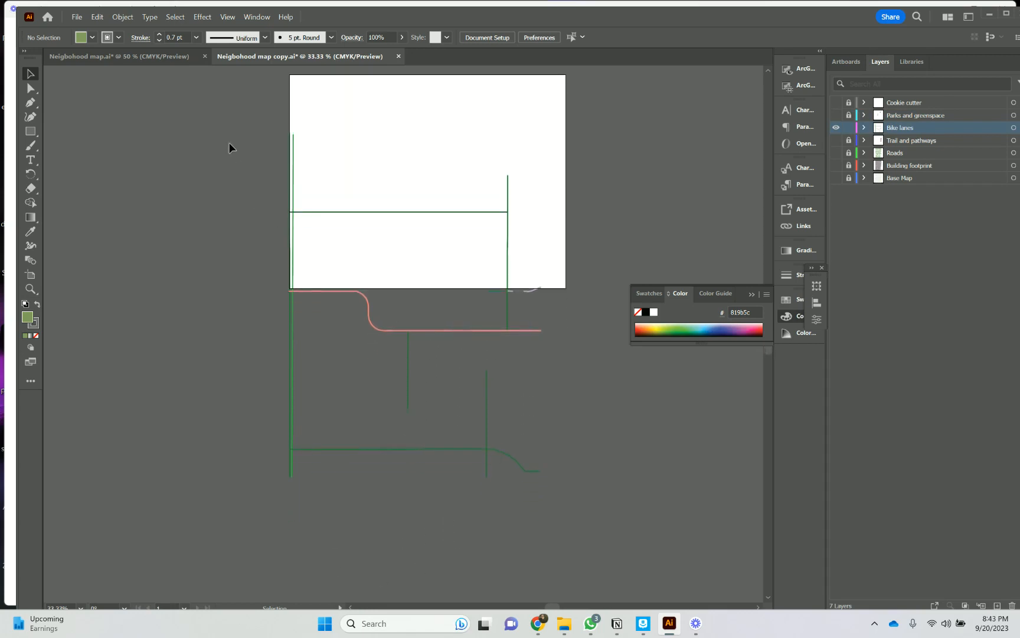
pyautogui.click(328, 212)
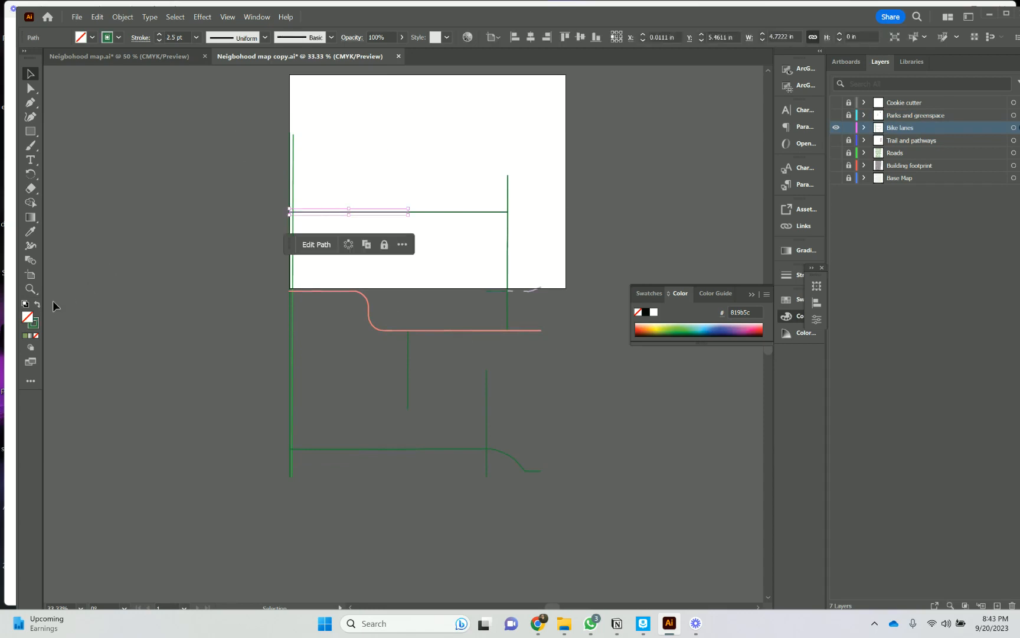
pyautogui.doubleClick(33, 323)
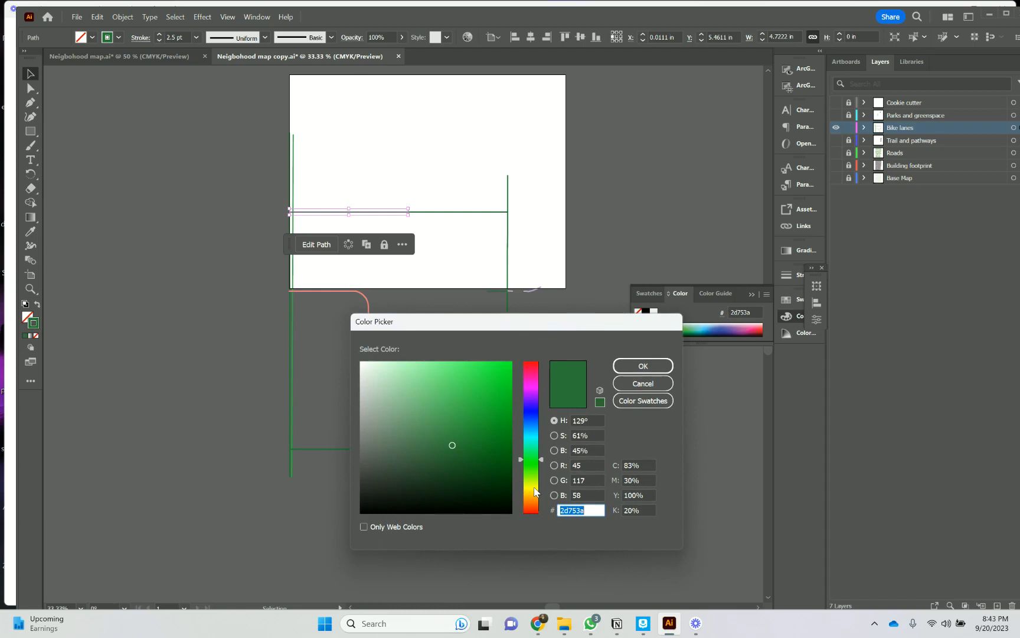
pyautogui.click(457, 472)
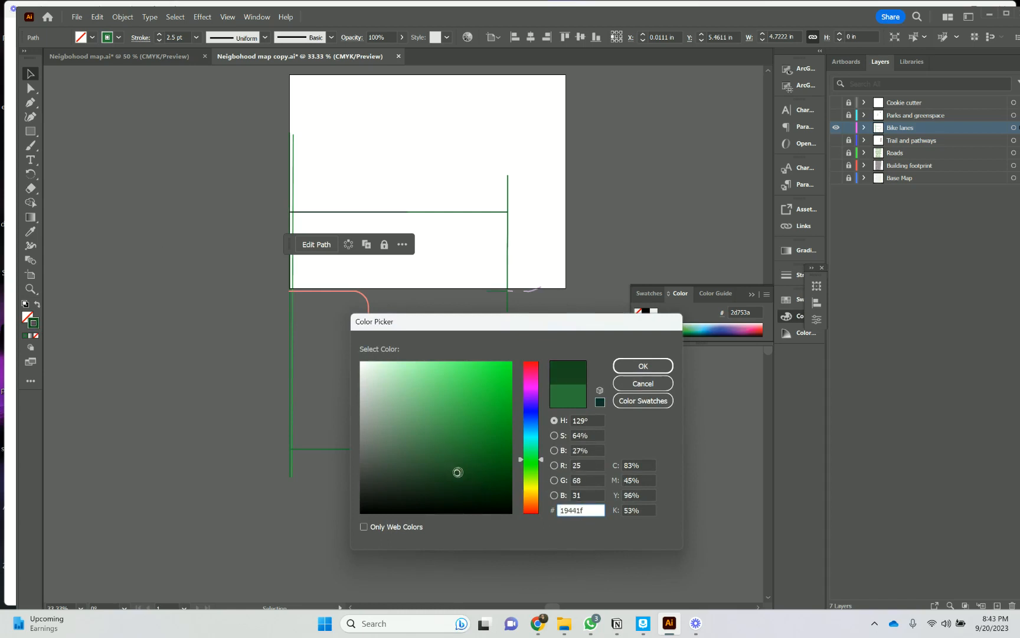
pyautogui.click(643, 366)
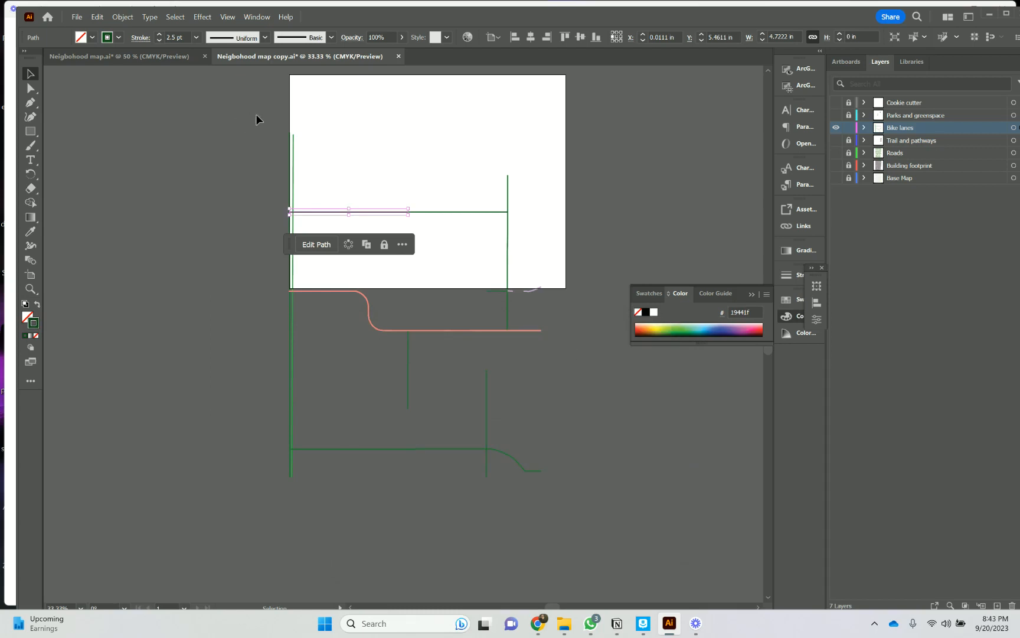
# Set the selected bike lane segment's stroke weight to 5 pt and make it a dashed line with 12 pt dashes
pyautogui.click(159, 34)
pyautogui.click(159, 34)
pyautogui.click(159, 34)
pyautogui.click(136, 39)
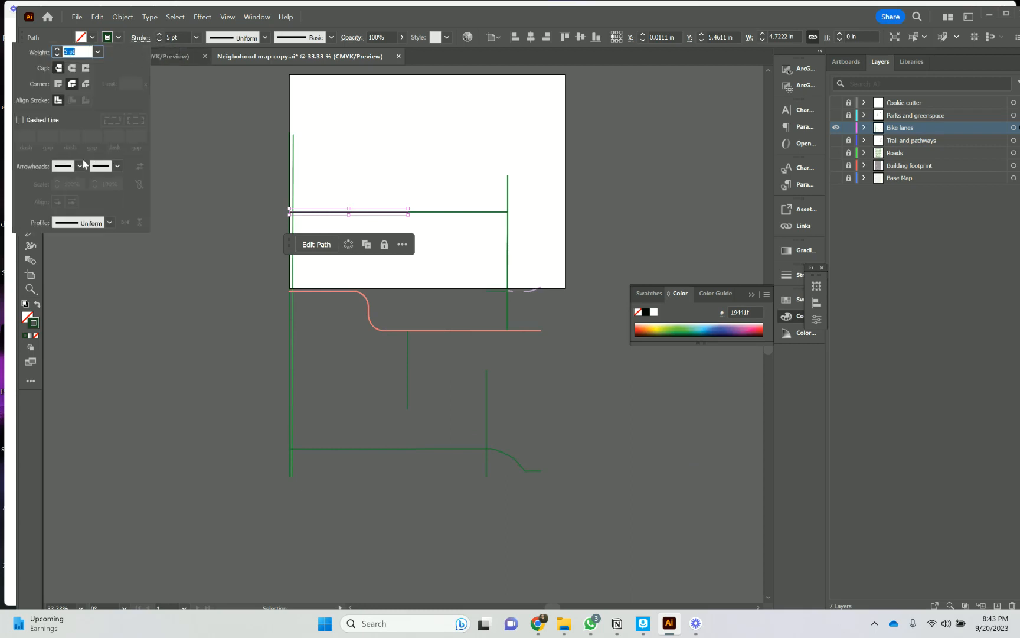
pyautogui.click(19, 121)
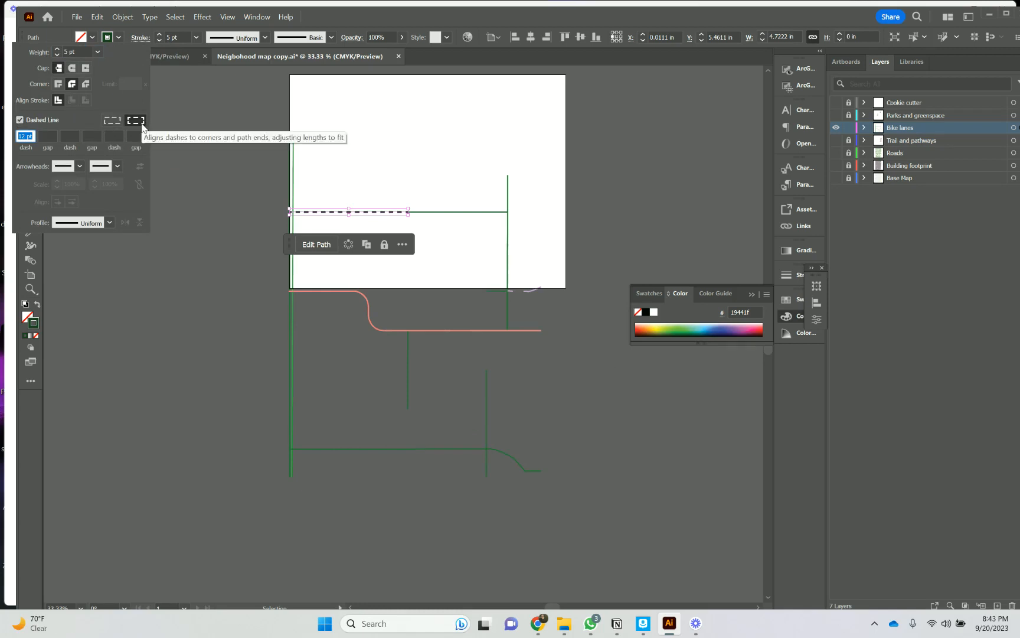
pyautogui.click(206, 225)
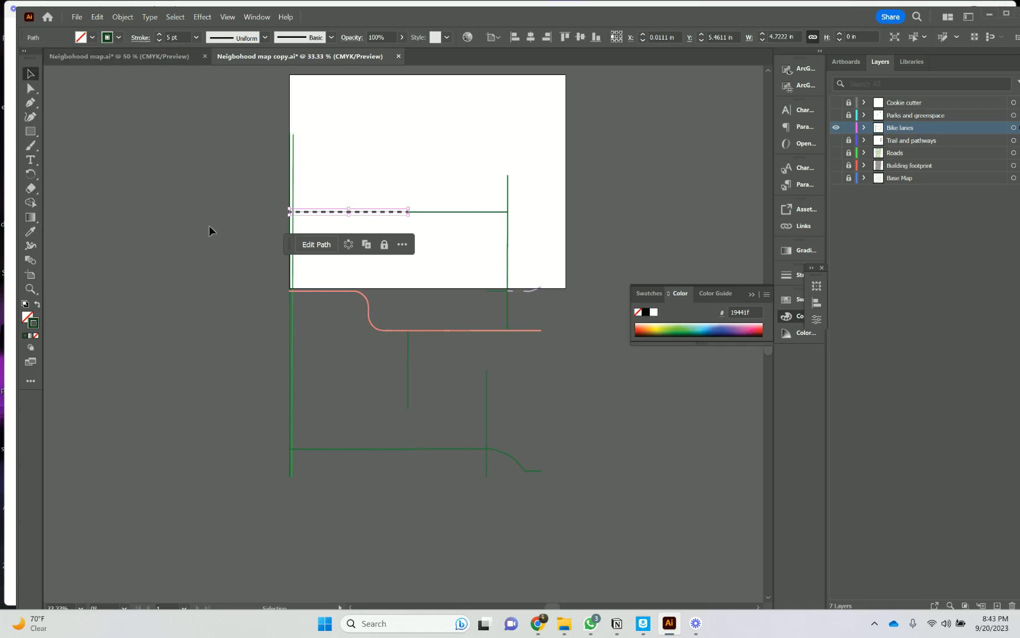
pyautogui.click(210, 227)
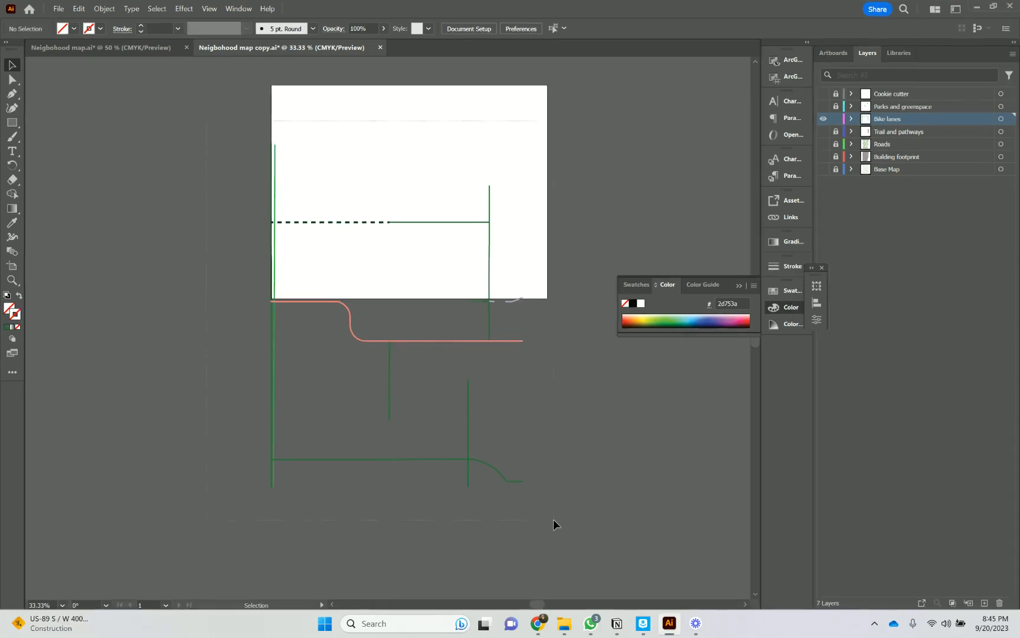
# Select all the bike lanes and apply the dashed dark green segment's style to them with the Eyedropper
pyautogui.hotkey('ctrl', 'a')
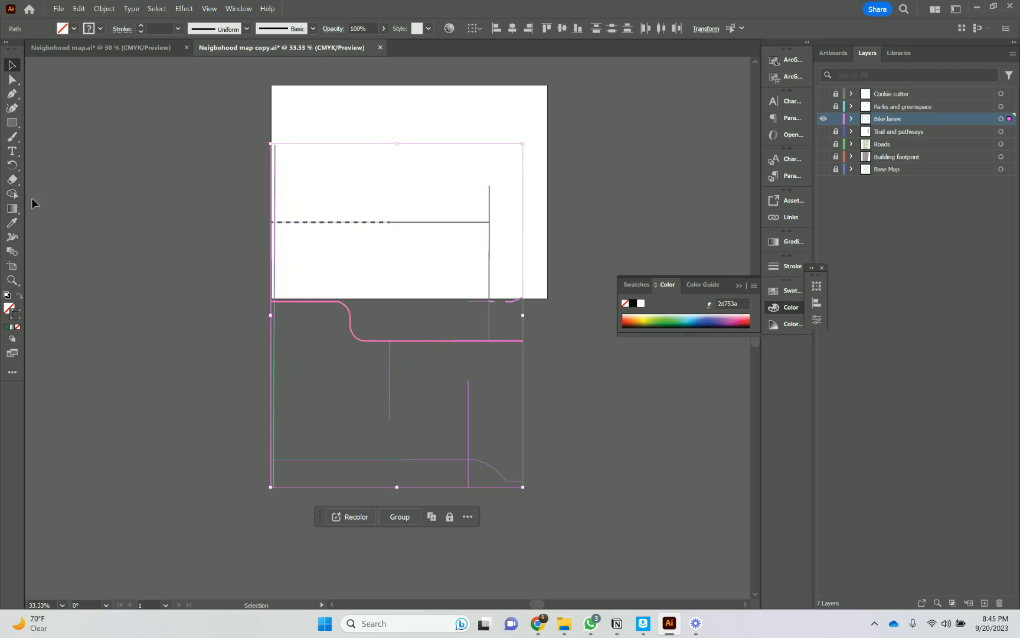
pyautogui.press('i')
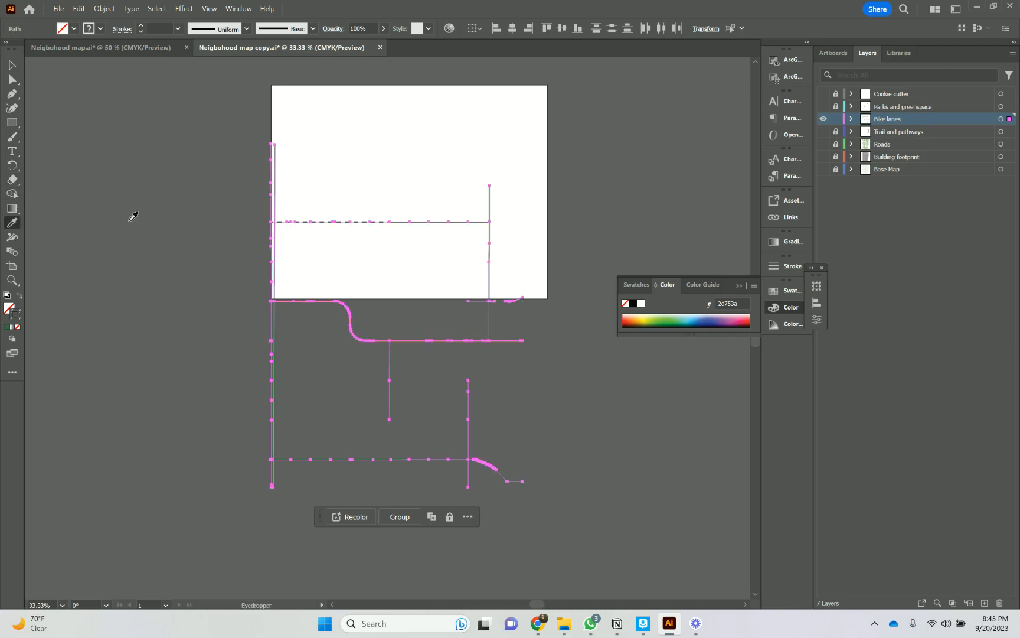
pyautogui.click(322, 222)
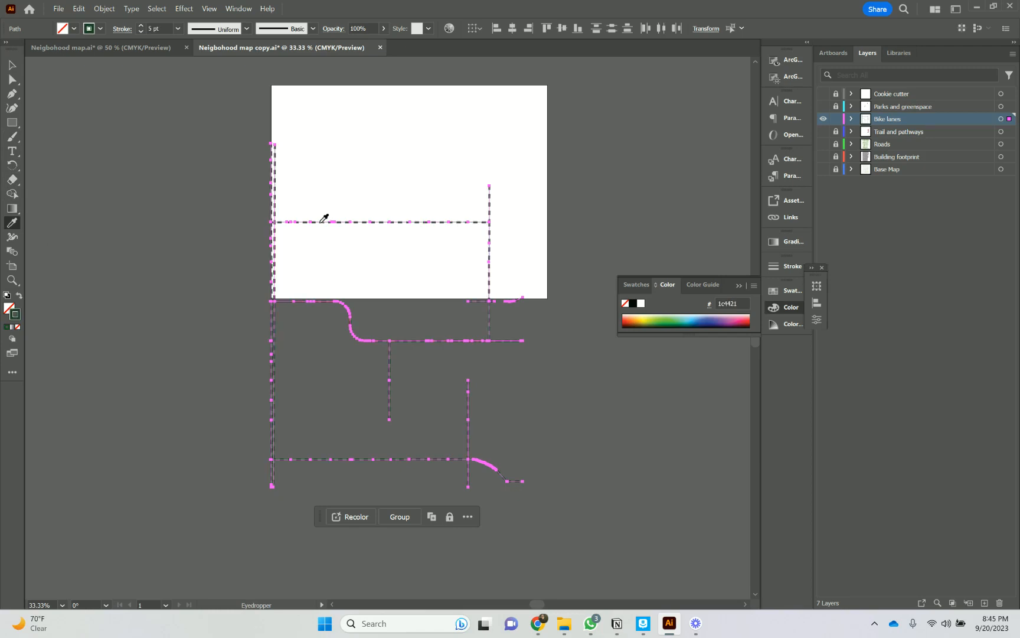
pyautogui.click(12, 65)
pyautogui.click(211, 240)
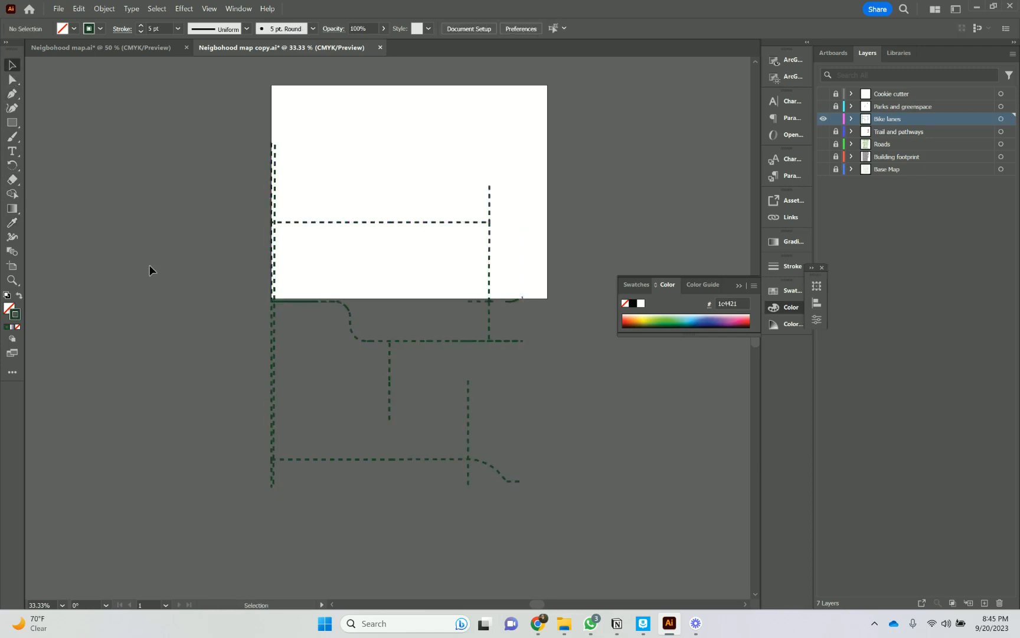
pyautogui.click(304, 301)
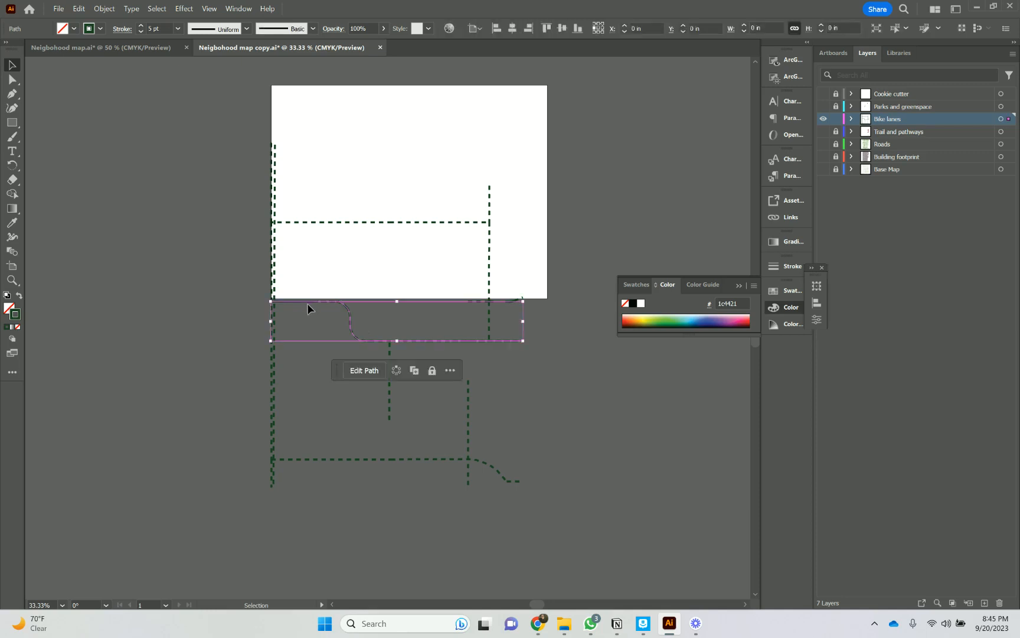
pyautogui.click(303, 358)
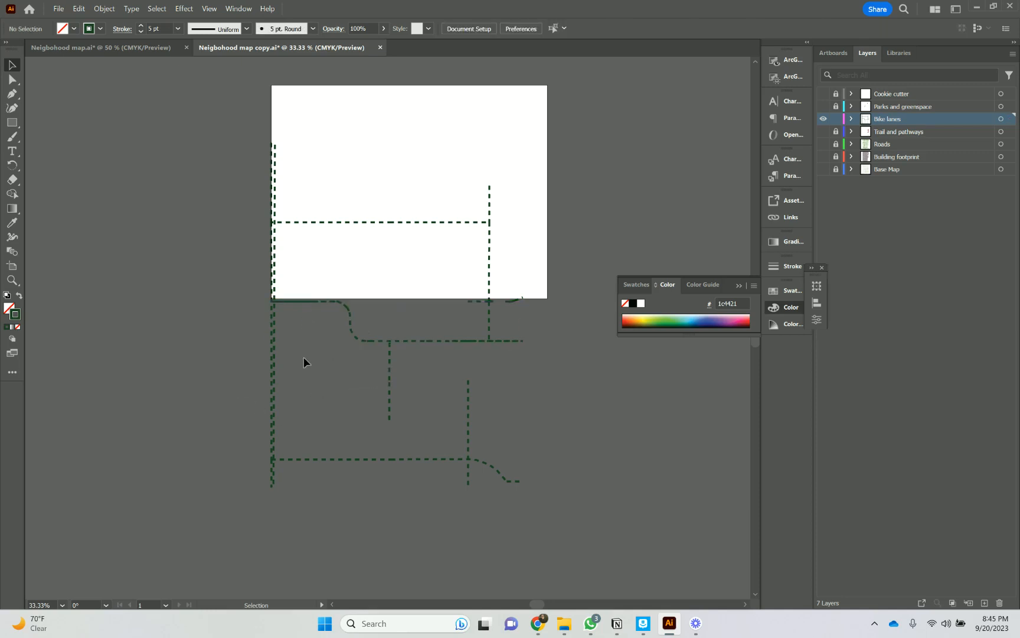
# Lock and hide the Bike lanes layer, and show, unlock and activate the Trail and pathways layer in preview mode
pyautogui.click(836, 119)
pyautogui.click(823, 120)
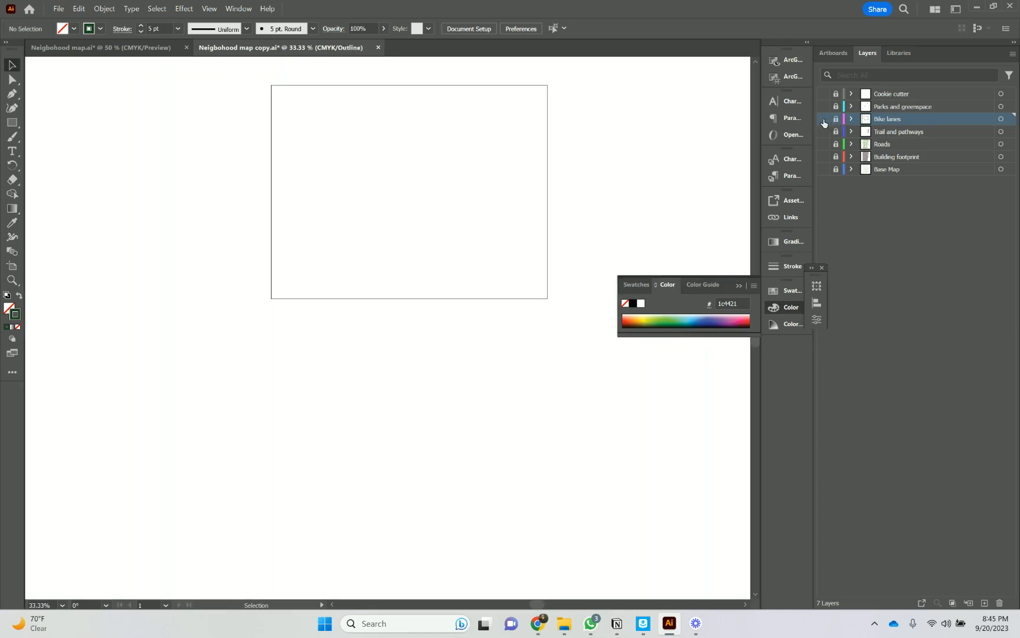
pyautogui.click(821, 132)
pyautogui.hotkey('ctrl', 'y')
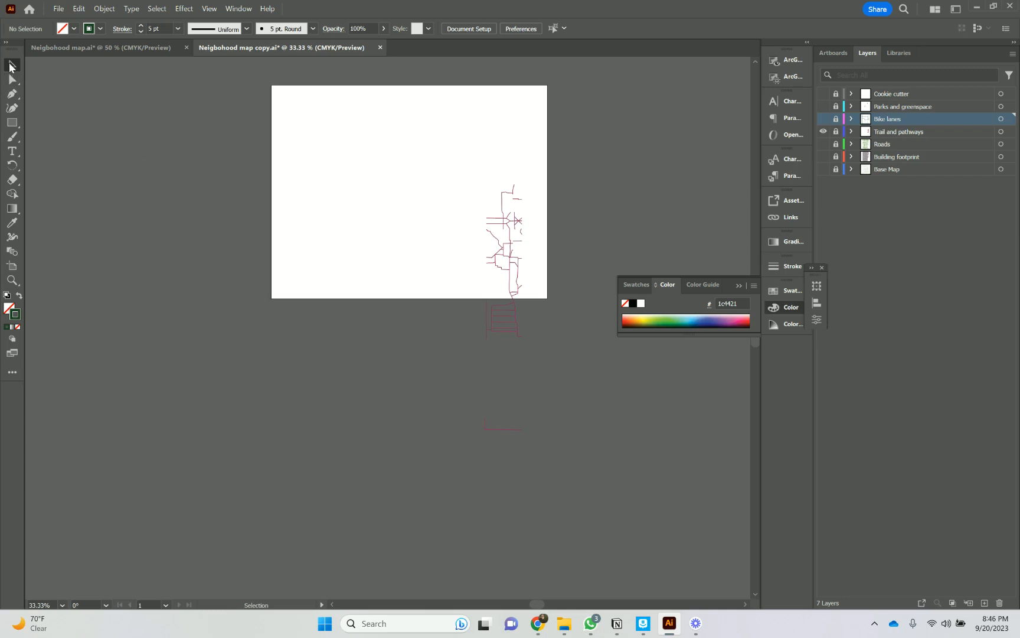
pyautogui.click(836, 131)
pyautogui.click(904, 137)
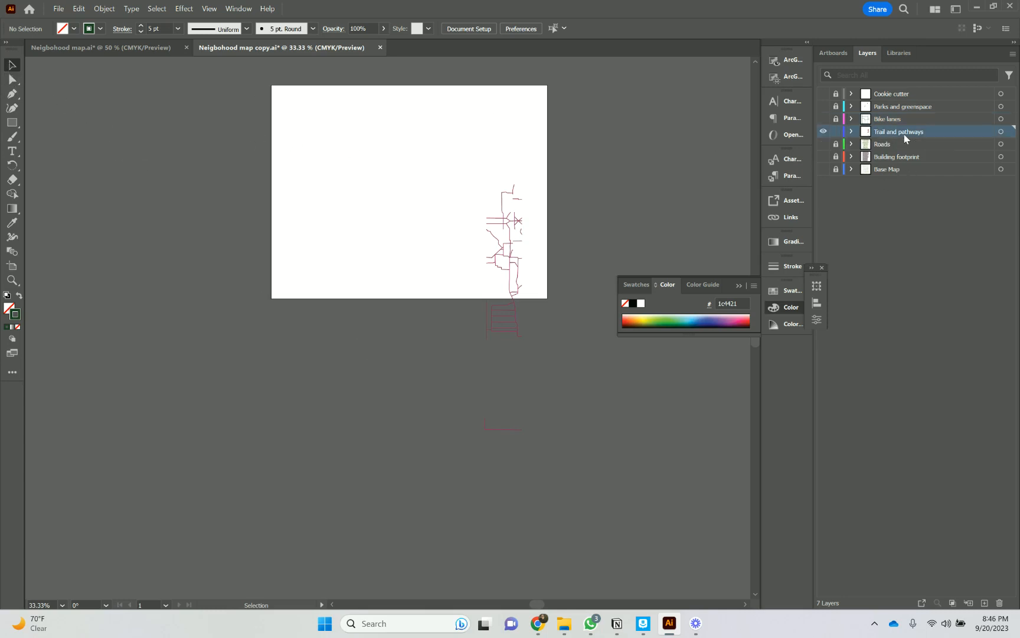
# Give the uppermost long vertical trail segment on the artboard a brown 936627 stroke with a weight of 2 pt
pyautogui.click(503, 204)
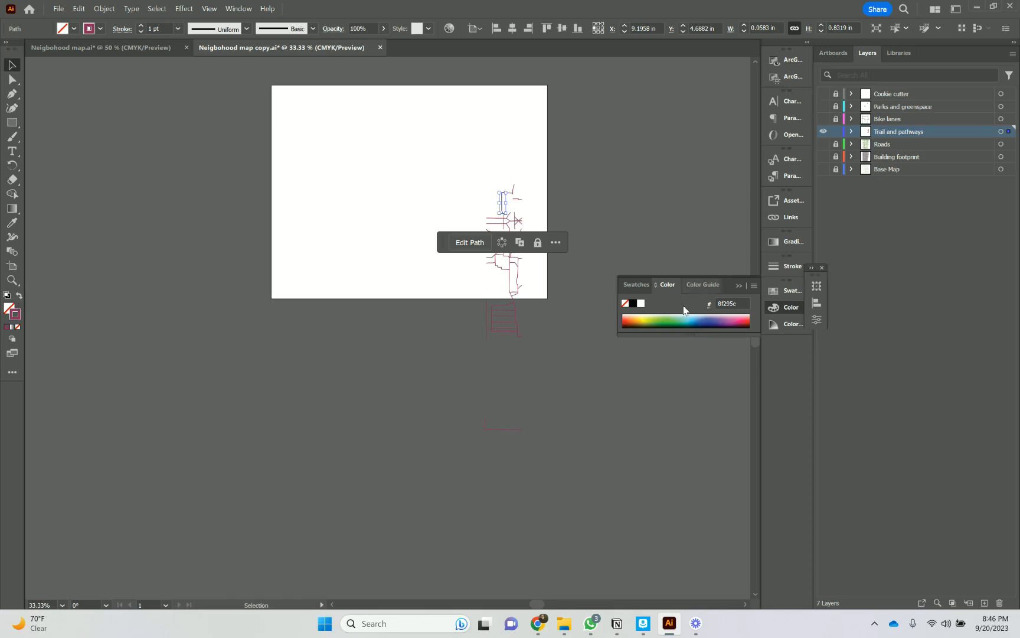
pyautogui.moveTo(636, 316); pyautogui.dragTo(641, 319)
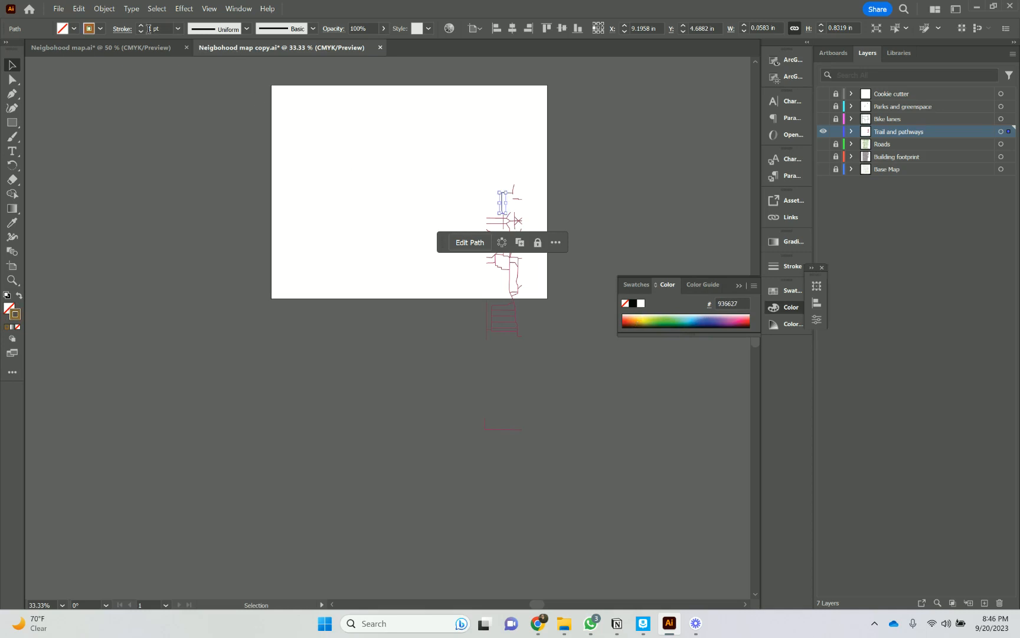
pyautogui.click(188, 216)
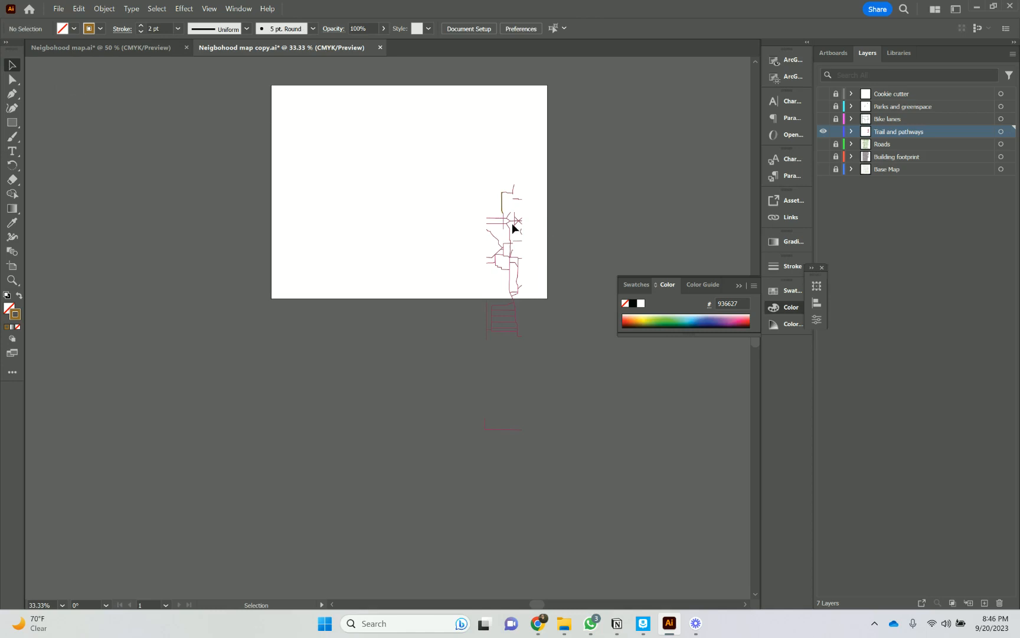
# Select all the trails without the surrounding frame and apply the brown segment's style to them with the Eyedropper
pyautogui.moveTo(465, 177); pyautogui.dragTo(506, 275)
pyautogui.moveTo(537, 351); pyautogui.dragTo(545, 449)
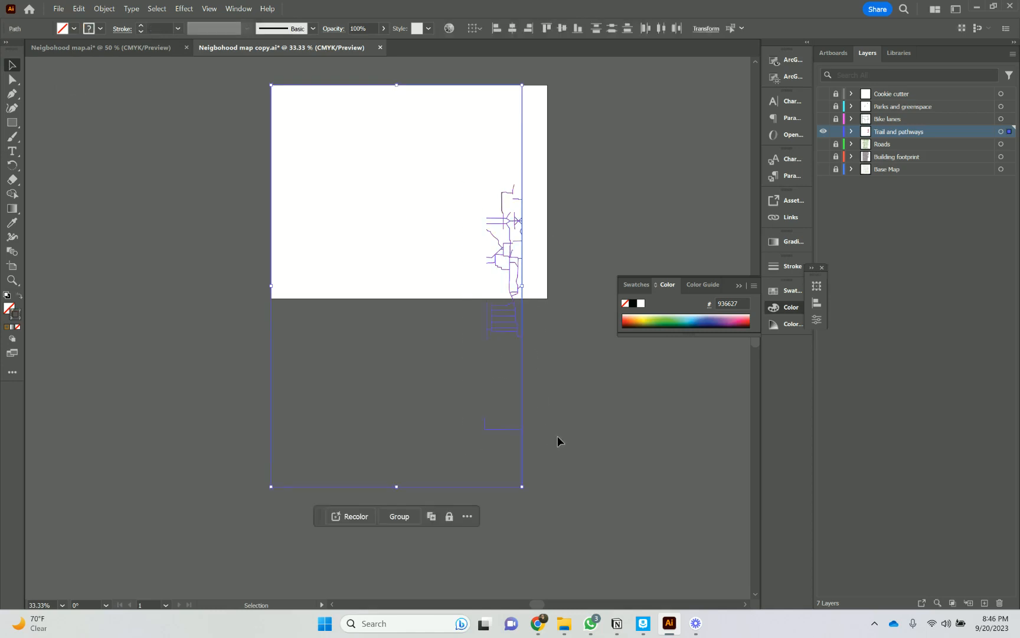
pyautogui.keyDown('shift'); pyautogui.click(467, 487); pyautogui.keyUp('shift')
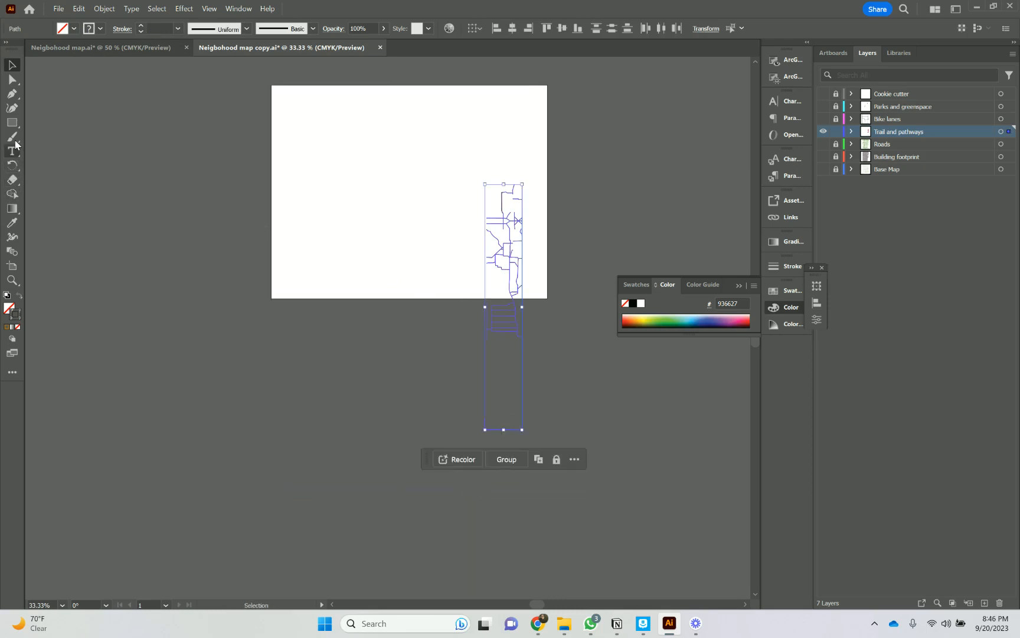
pyautogui.press('i')
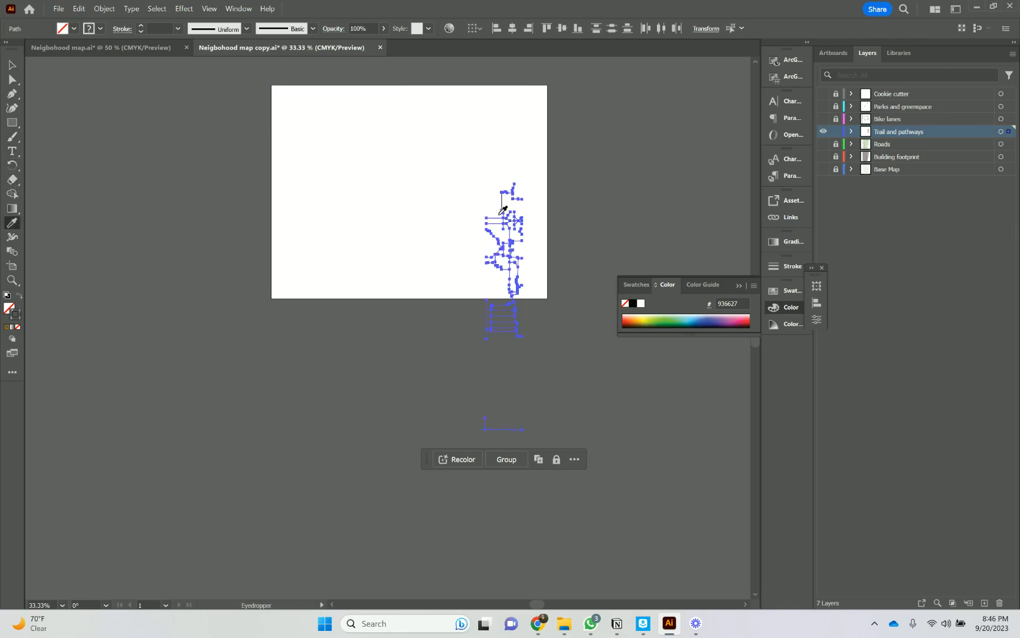
pyautogui.click(502, 204)
pyautogui.click(12, 65)
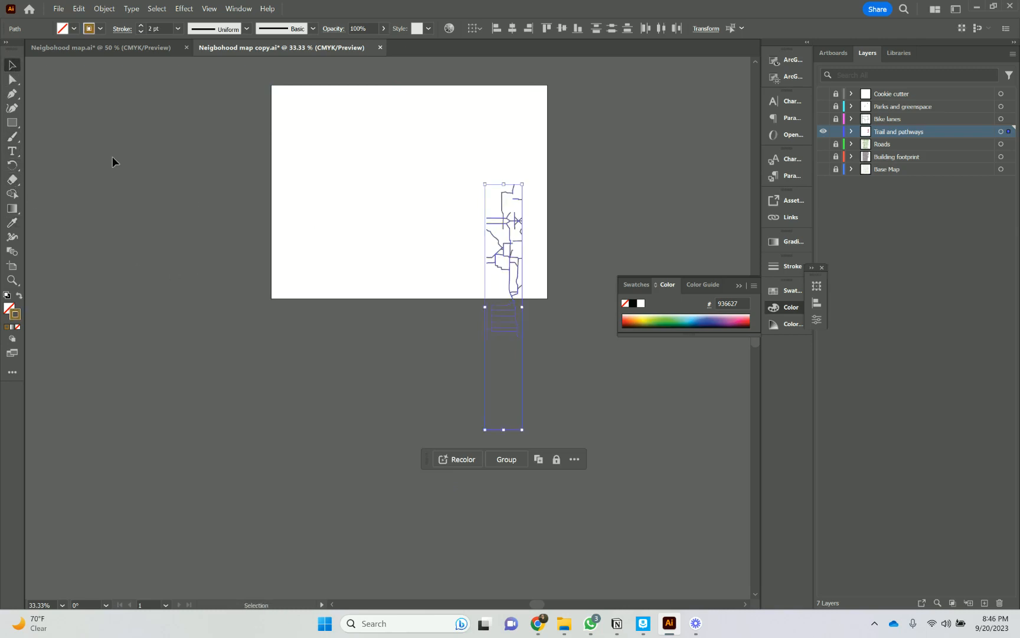
pyautogui.click(310, 321)
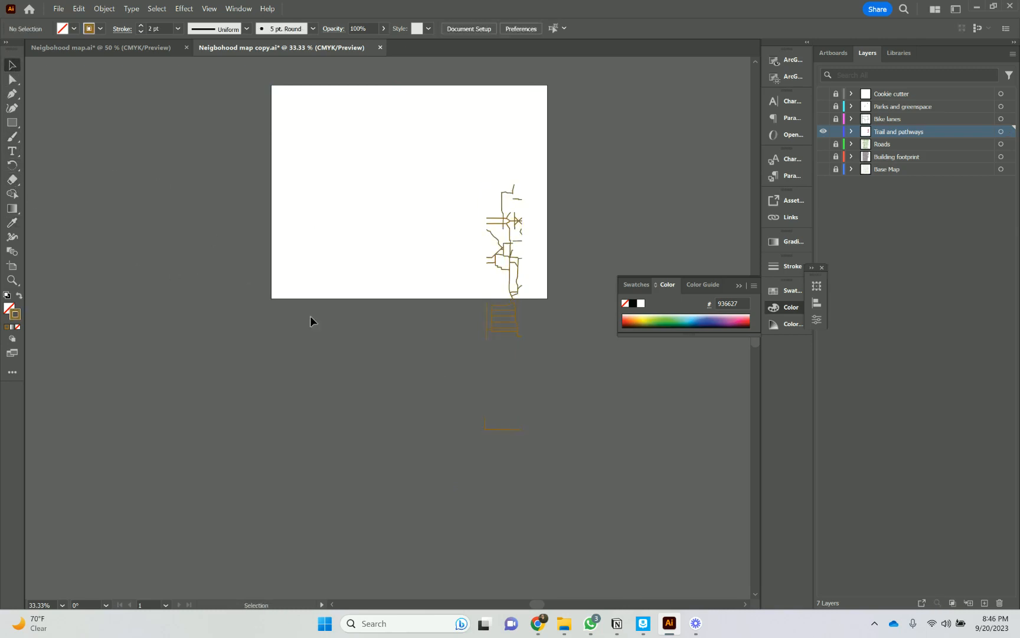
# Lock and hide the Trail and pathways layer, and show, unlock and activate the Roads layer in preview mode
pyautogui.click(836, 131)
pyautogui.click(824, 131)
pyautogui.click(823, 144)
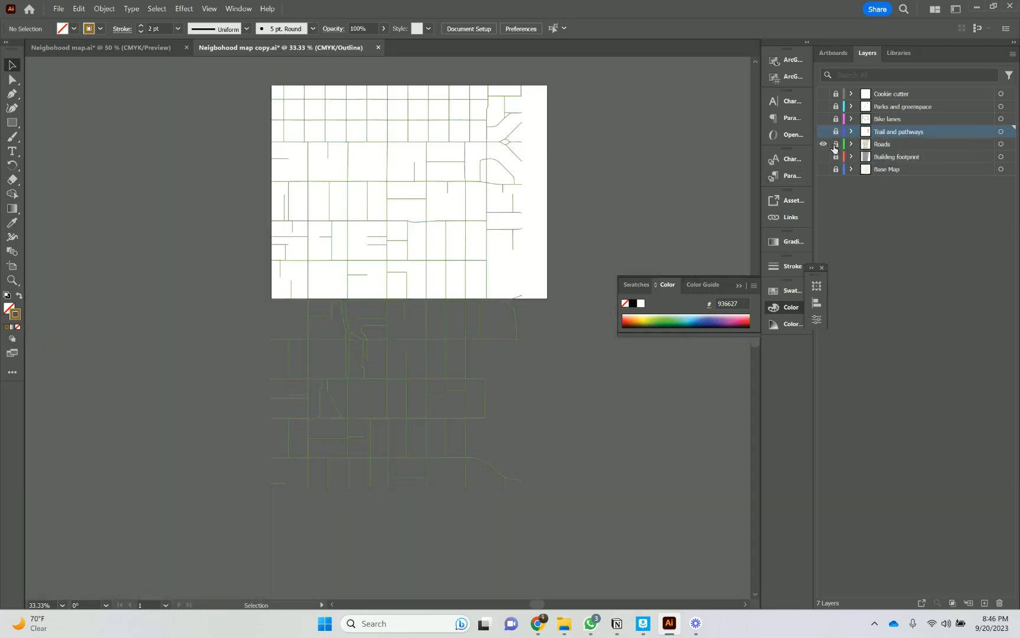
pyautogui.click(836, 144)
pyautogui.click(889, 146)
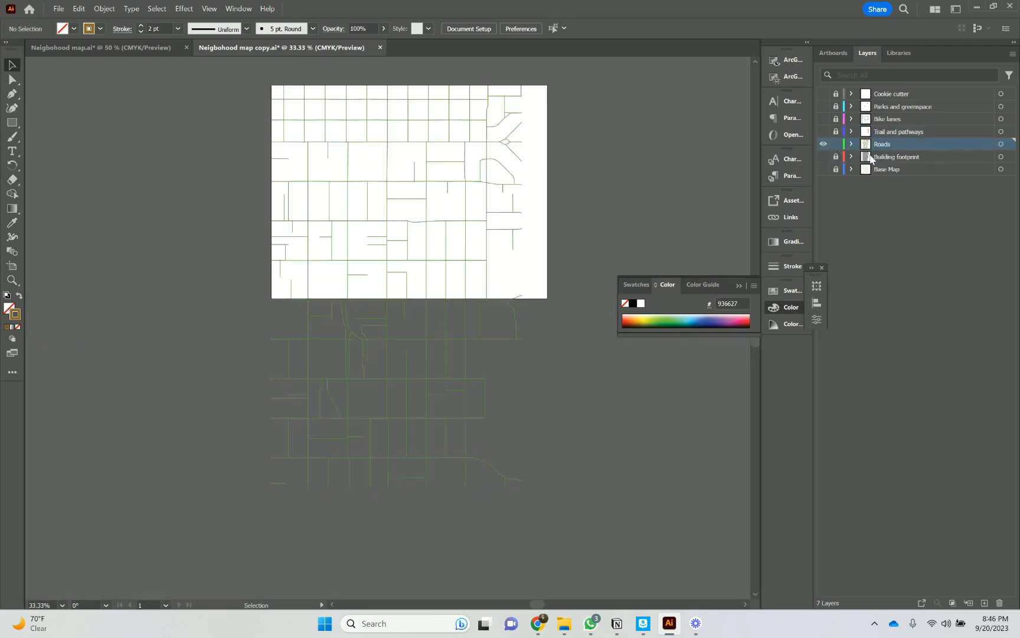
pyautogui.click(1002, 144)
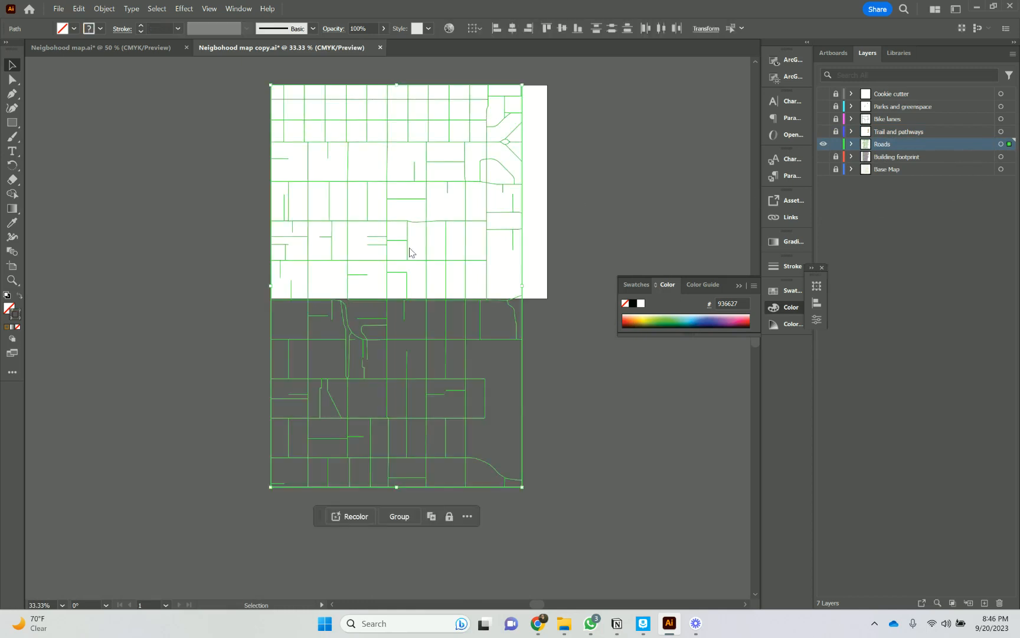
pyautogui.click(85, 188)
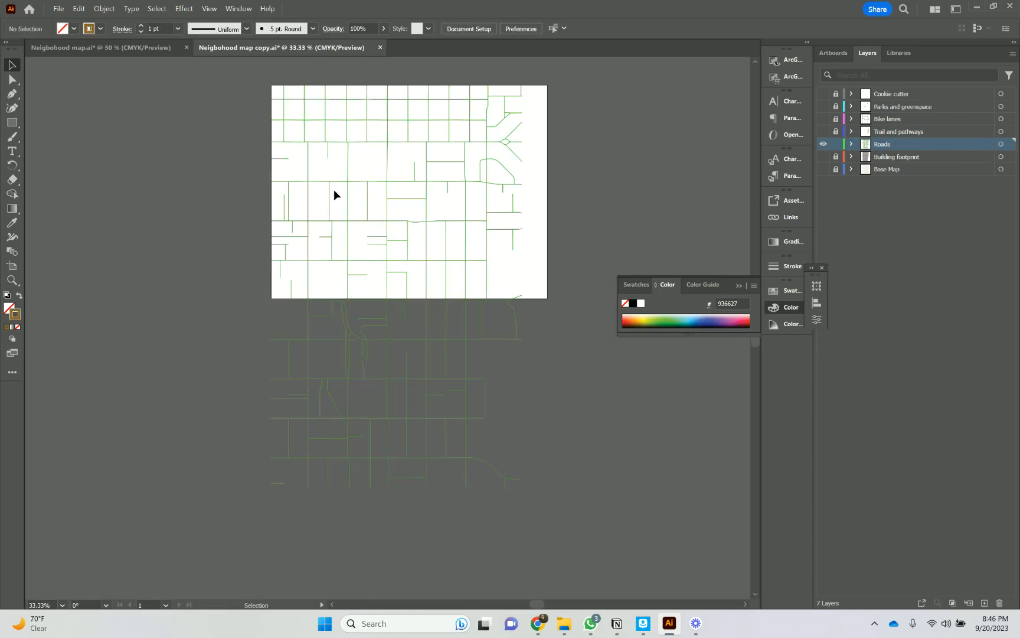
# Set the stroke weight of a short horizontal road segment in the artboard's left half to 11 pt
pyautogui.click(326, 181)
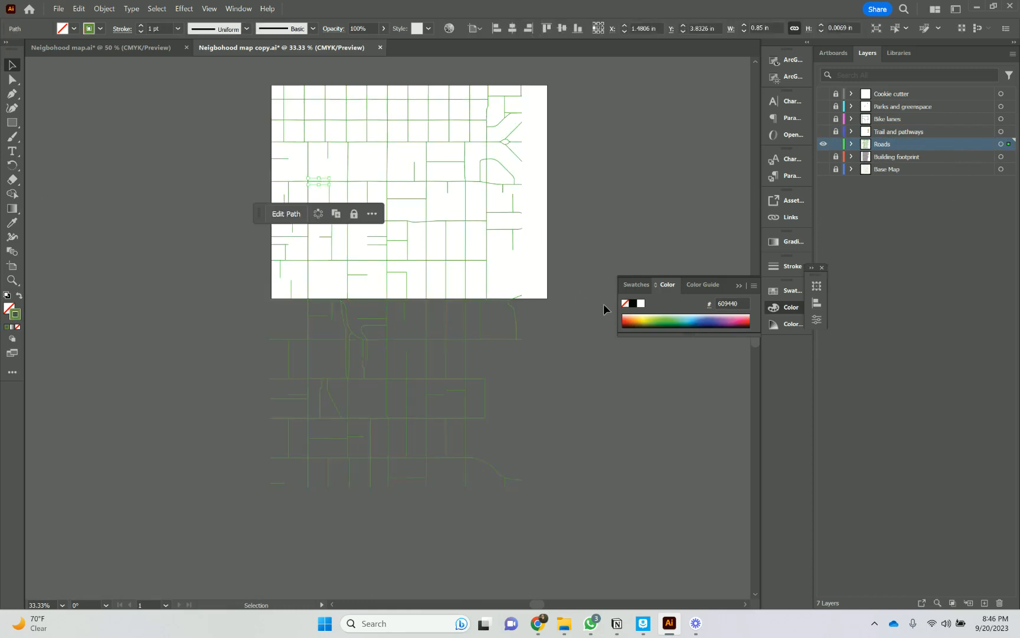
pyautogui.click(141, 26)
pyautogui.click(142, 26)
pyautogui.click(141, 27)
pyautogui.click(142, 26)
pyautogui.click(142, 27)
pyautogui.click(142, 27)
# Change the thick road segment's stroke color to the gray swatch 808285
pyautogui.click(101, 29)
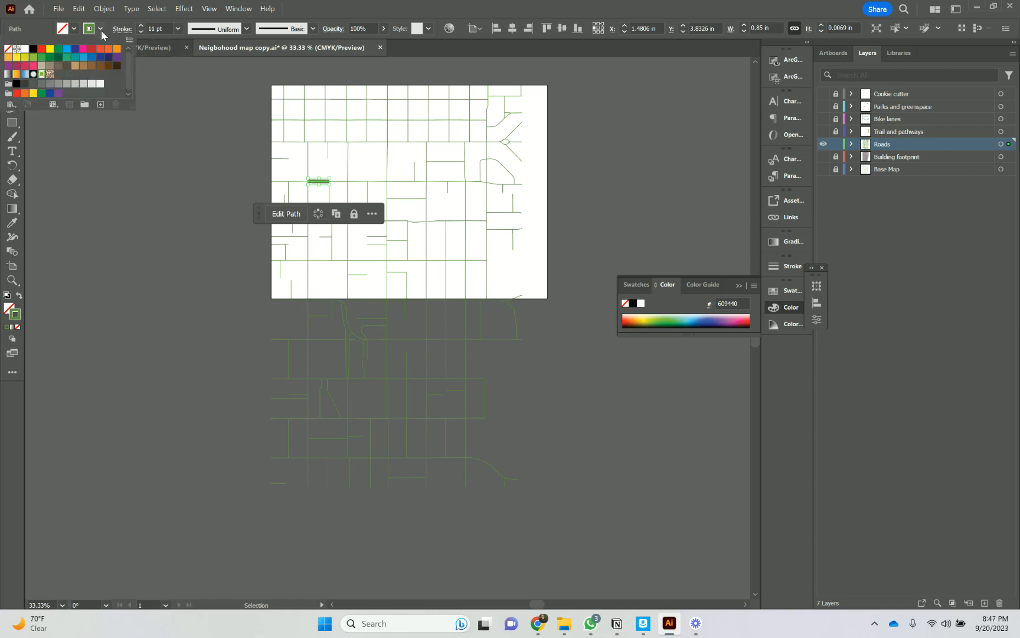
pyautogui.click(34, 84)
pyautogui.click(42, 84)
pyautogui.click(50, 84)
pyautogui.click(98, 160)
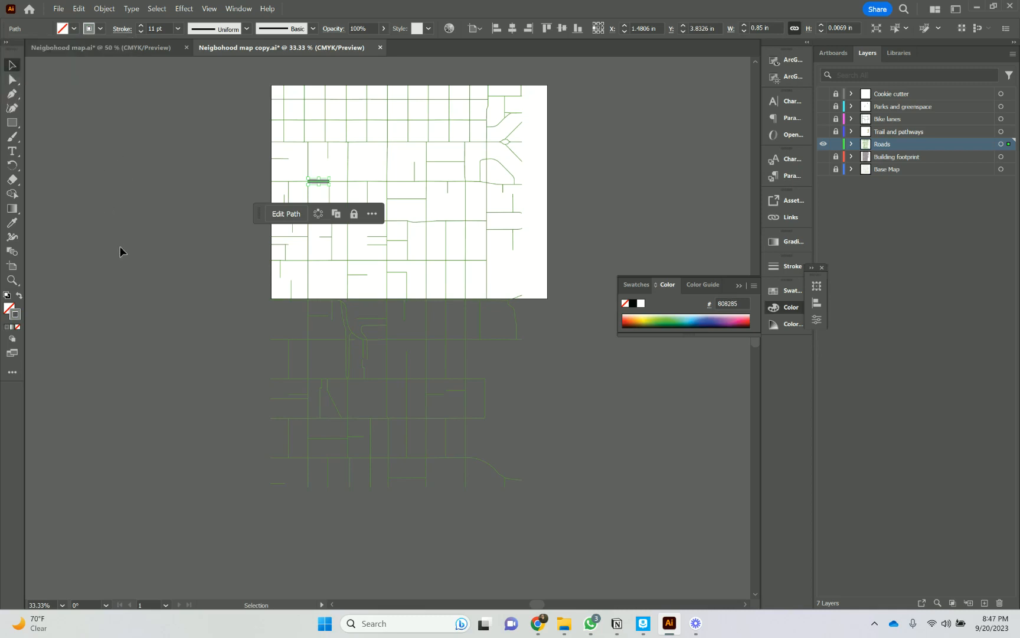
pyautogui.click(255, 335)
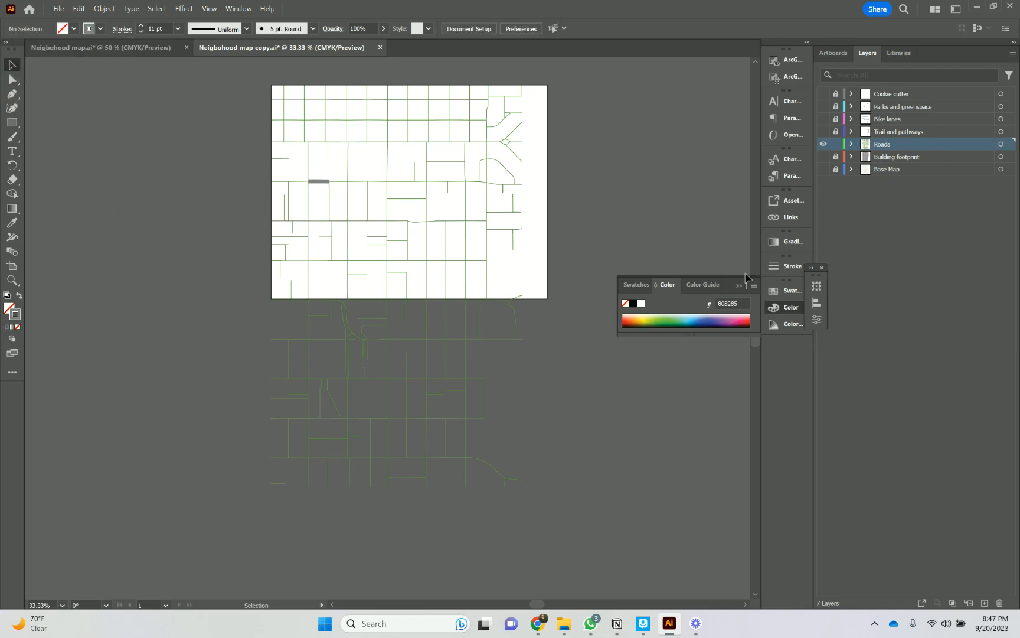
# Select all the roads and apply the thick gray segment's style to them with the Eyedropper
pyautogui.moveTo(251, 72); pyautogui.dragTo(571, 555)
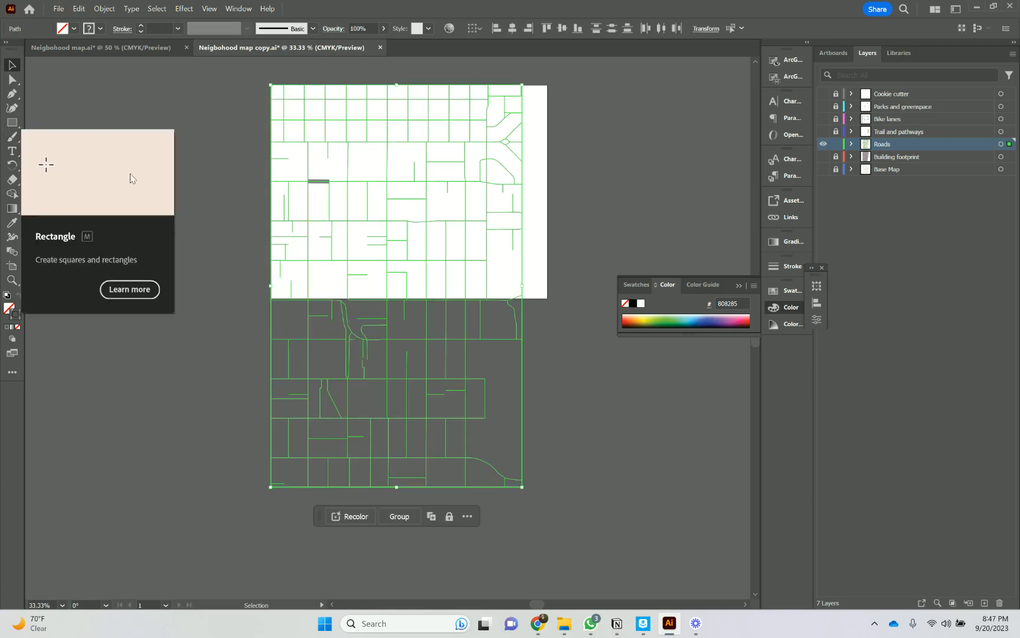
pyautogui.press('i')
pyautogui.click(324, 181)
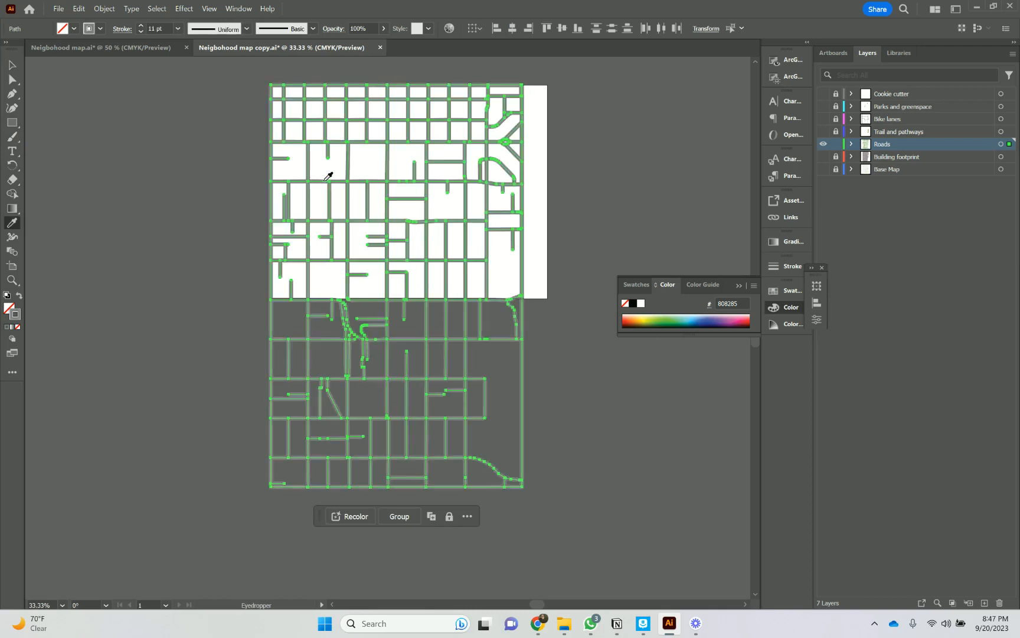
pyautogui.click(182, 220)
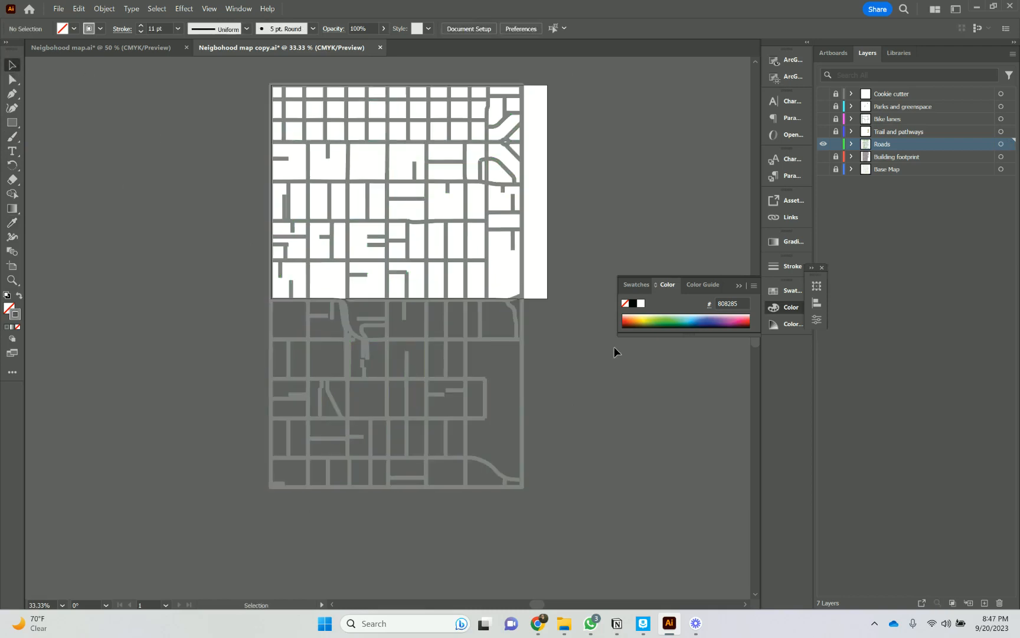
# Lock and hide the Roads layer, and activate, unlock and show the Building footprint layer in preview mode
pyautogui.click(835, 144)
pyautogui.click(823, 144)
pyautogui.hotkey('ctrl', 'y')
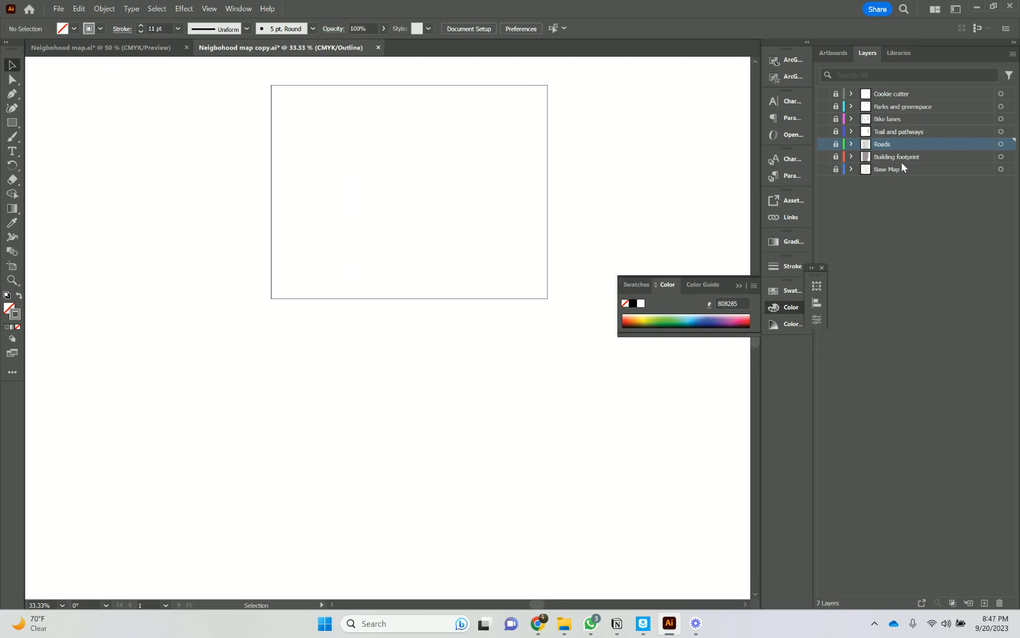
pyautogui.click(901, 157)
pyautogui.click(836, 156)
pyautogui.click(823, 157)
pyautogui.hotkey('ctrl', 'y')
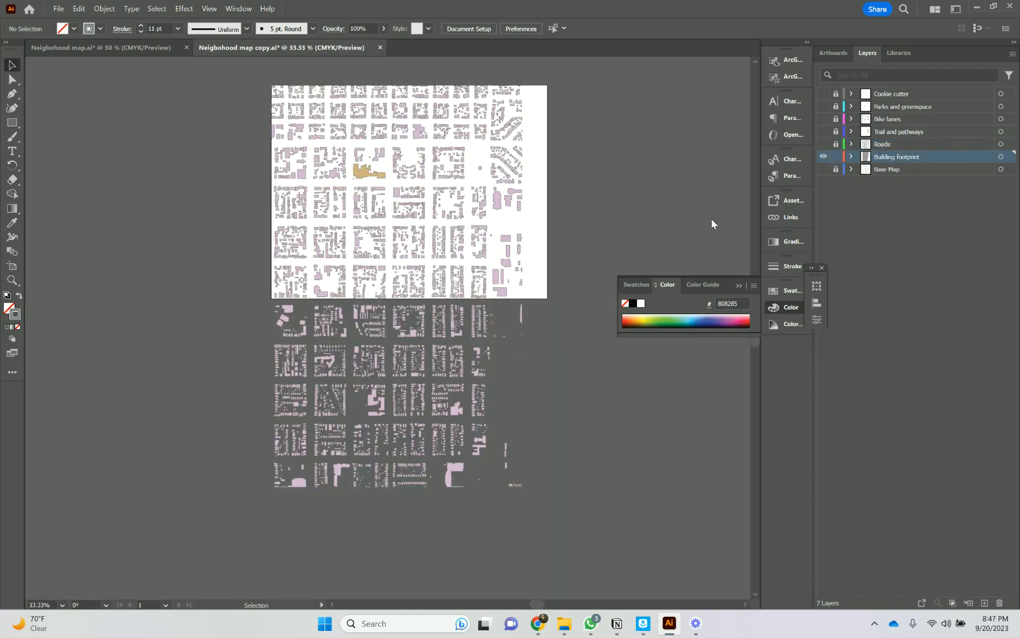
# Select everything on the Building footprint layer and apply the large tan building's fill and stroke with the Eyedropper
pyautogui.click(365, 173)
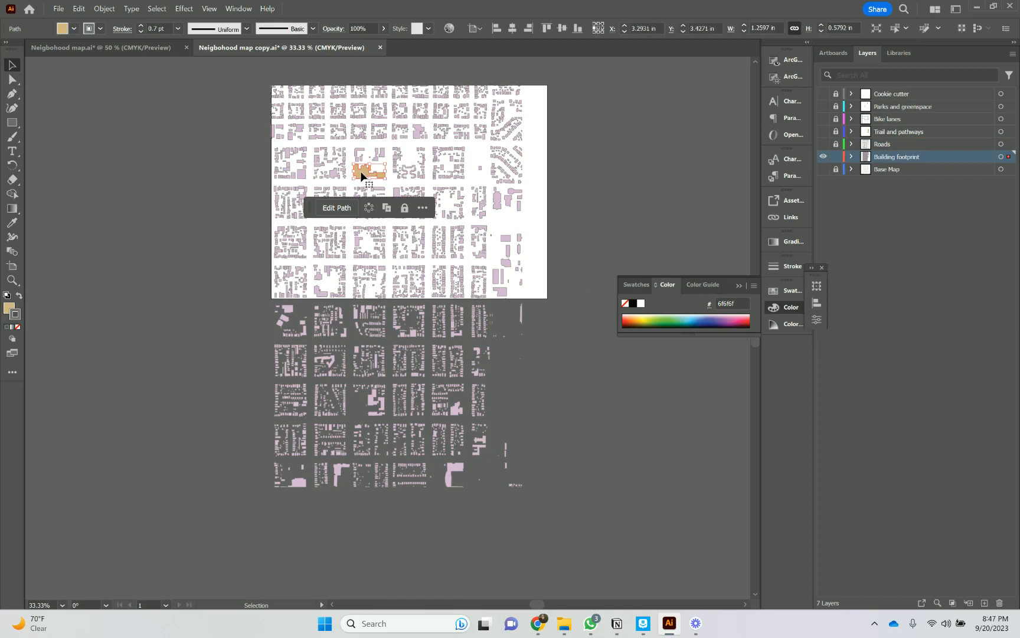
pyautogui.click(166, 173)
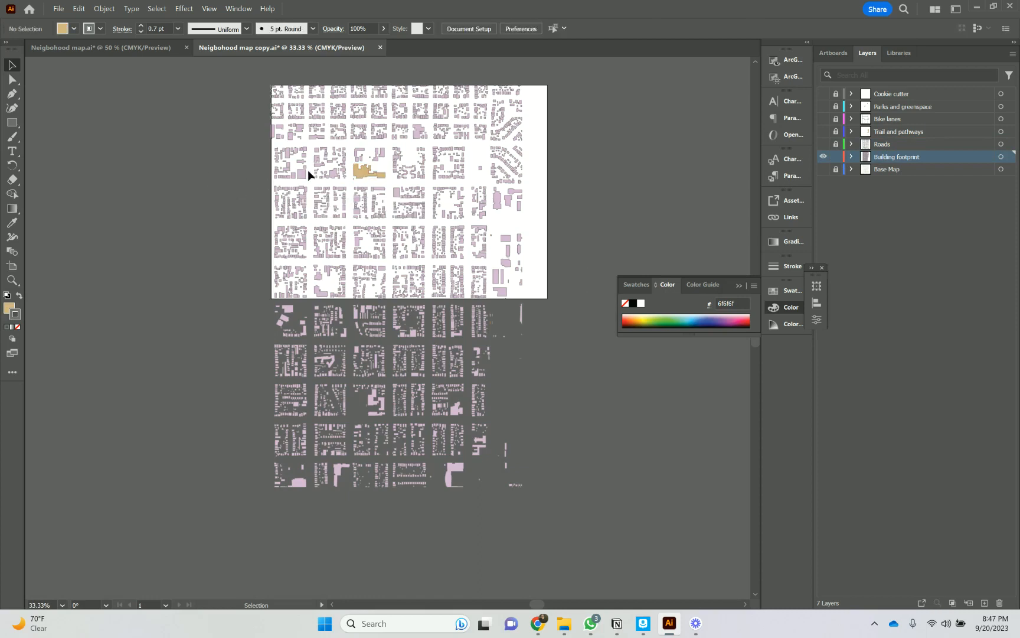
pyautogui.click(356, 170)
pyautogui.click(245, 92)
pyautogui.moveTo(246, 80); pyautogui.dragTo(537, 508)
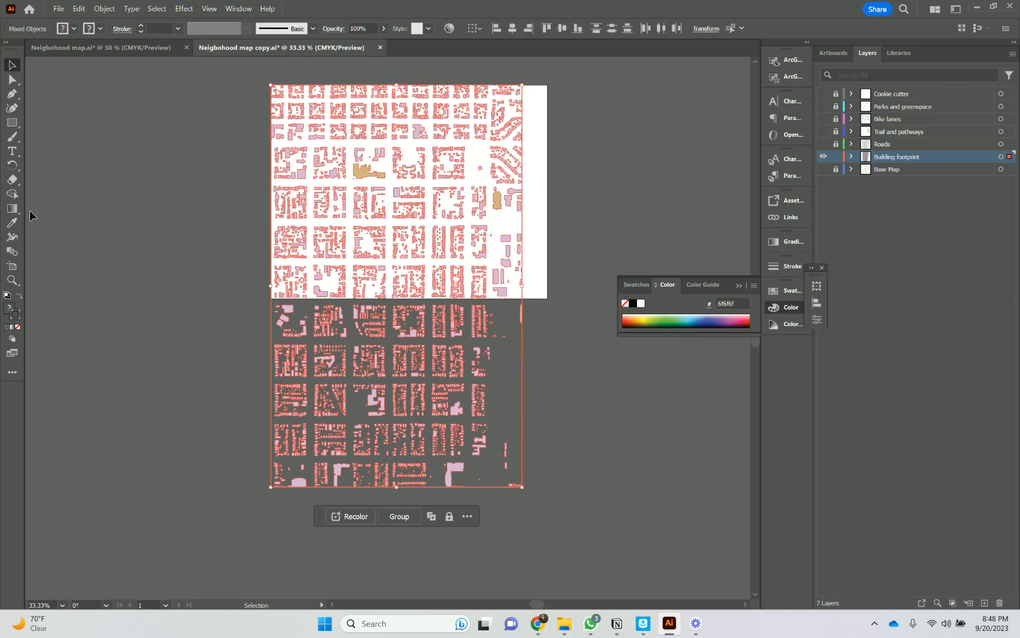
pyautogui.press('i')
pyautogui.click(284, 213)
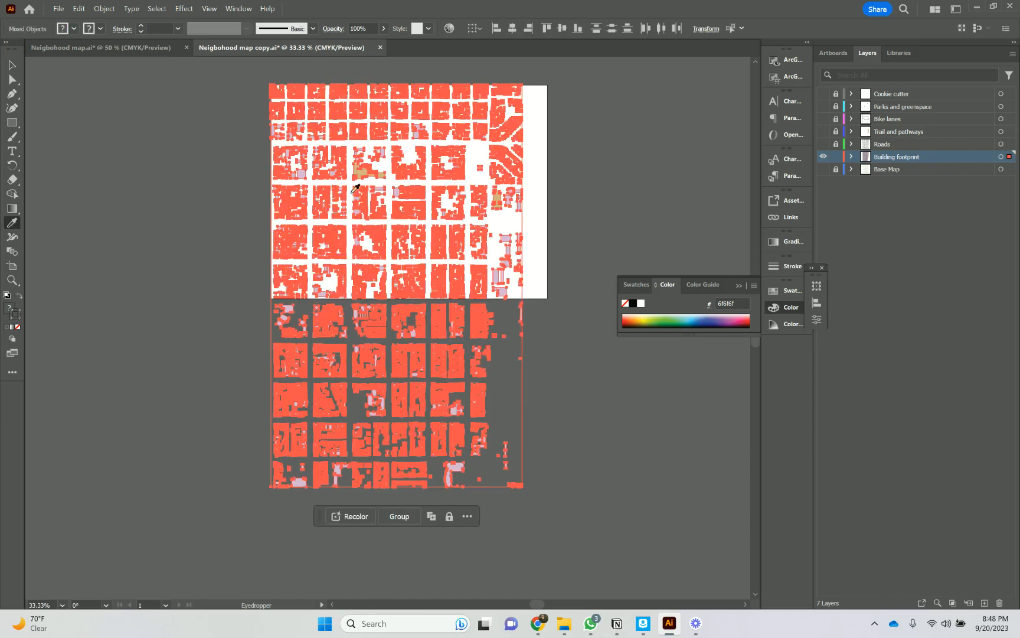
pyautogui.click(361, 172)
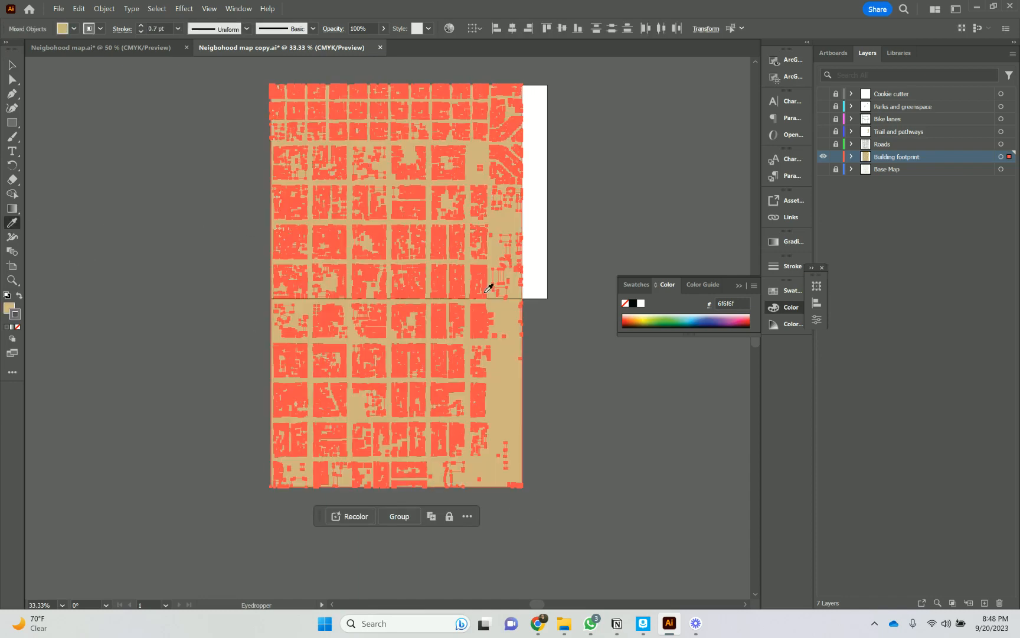
pyautogui.click(12, 65)
pyautogui.click(103, 138)
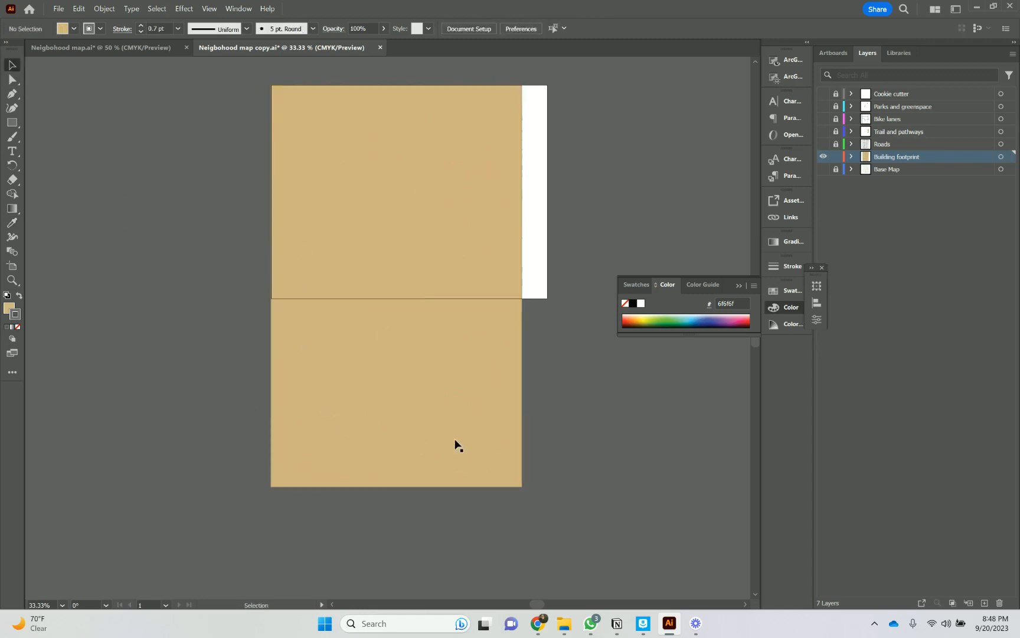
# Delete the two 10 by 16 in tan rectangles that cover and back the building footprints
pyautogui.click(518, 452)
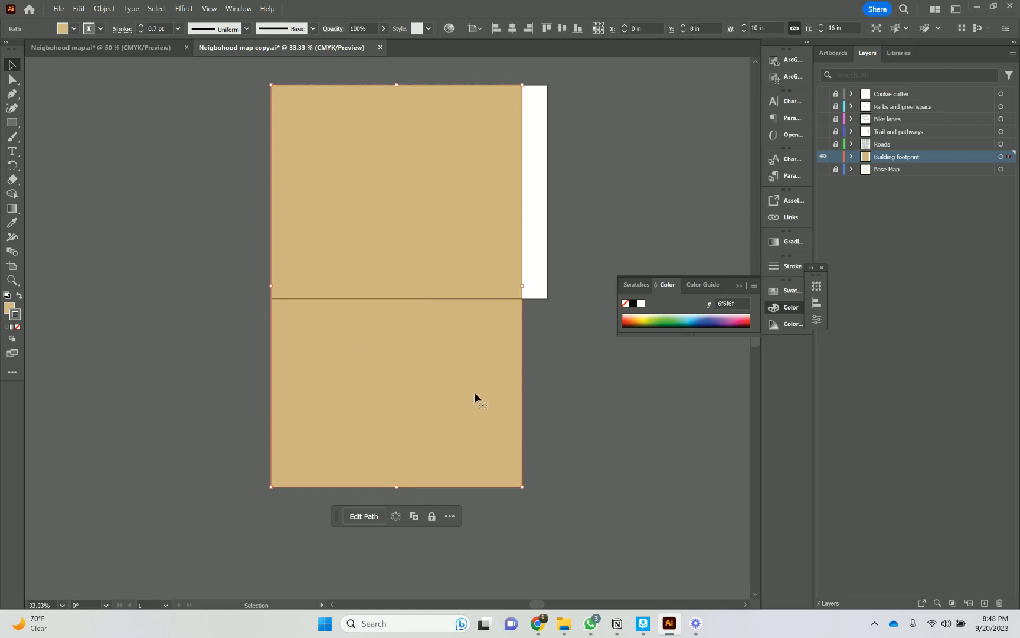
pyautogui.press('Delete')
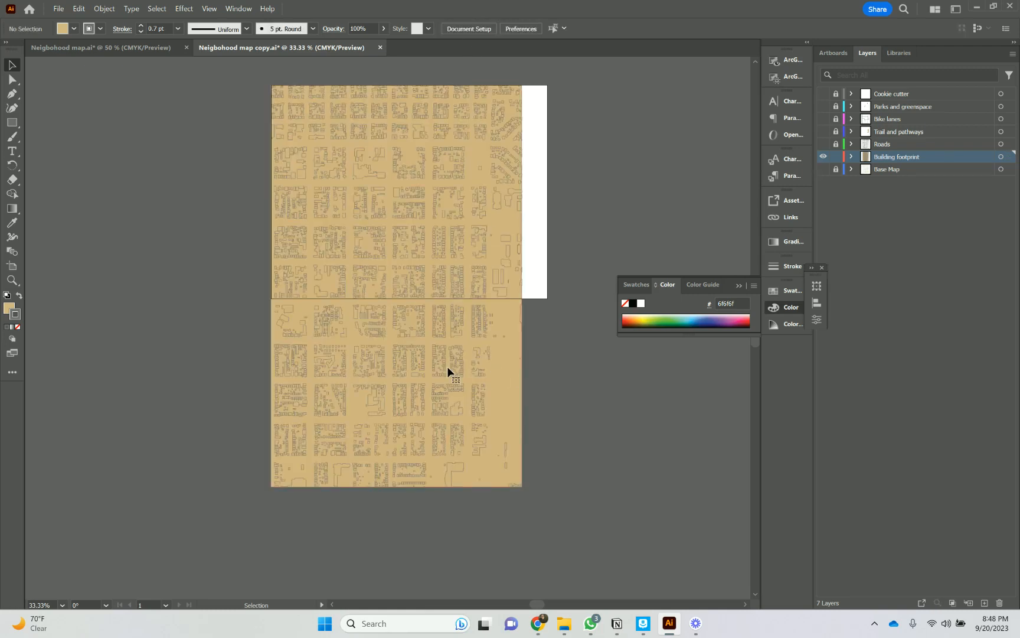
pyautogui.click(506, 410)
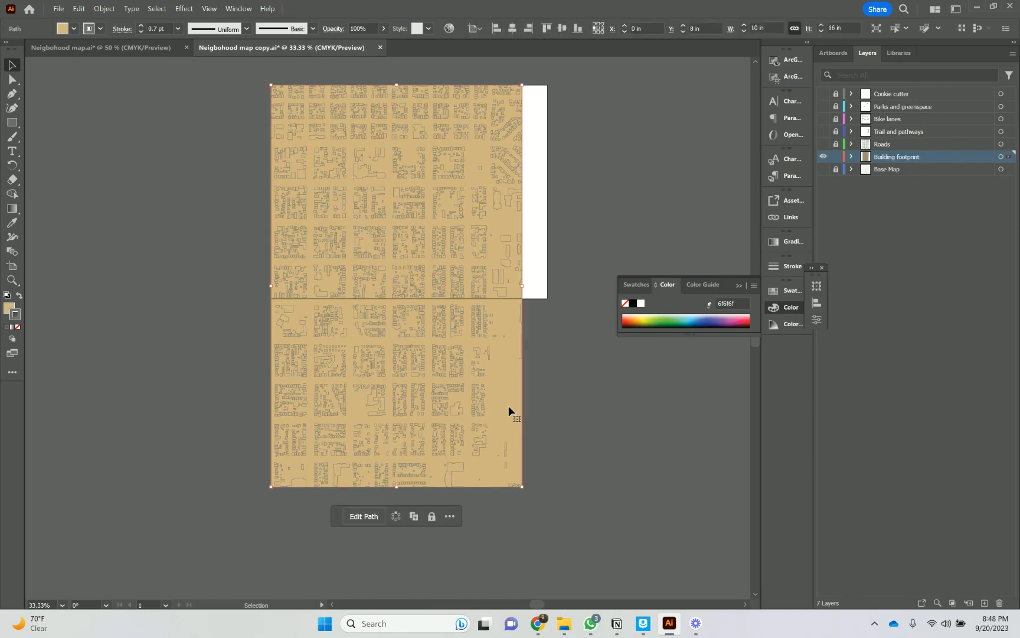
pyautogui.press('Delete')
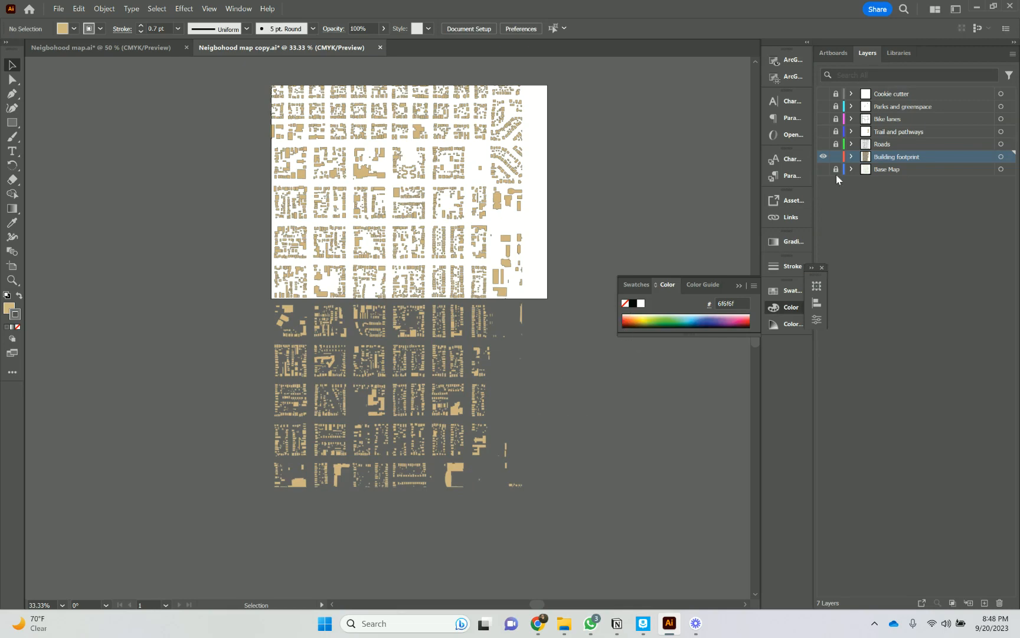
# Lock the Building footprint layer and show all the other layers, from Base Map up to Cookie cutter
pyautogui.click(836, 157)
pyautogui.click(823, 170)
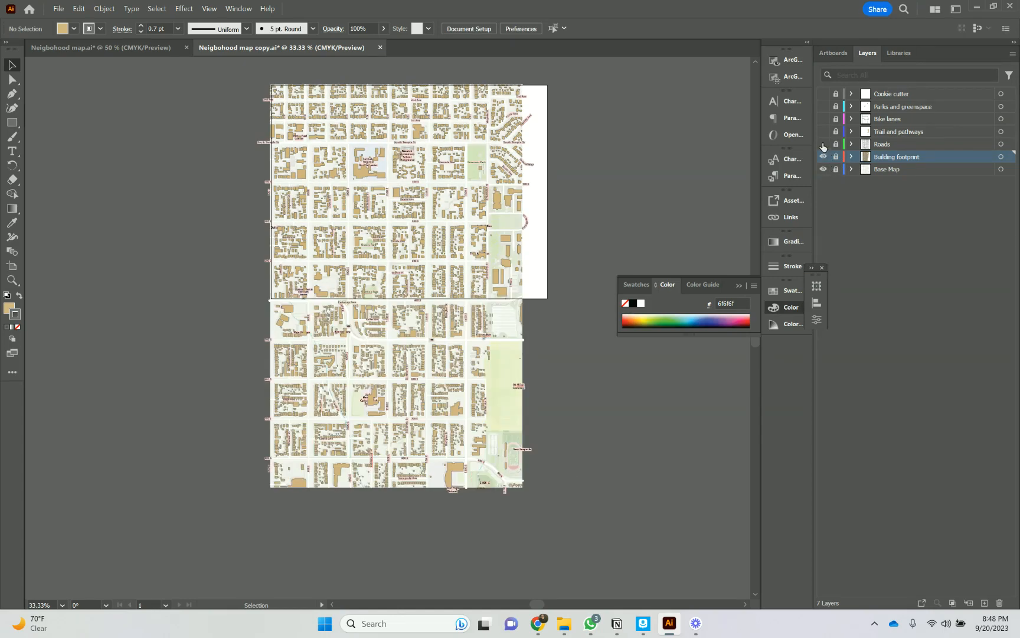
pyautogui.moveTo(823, 144); pyautogui.dragTo(824, 119)
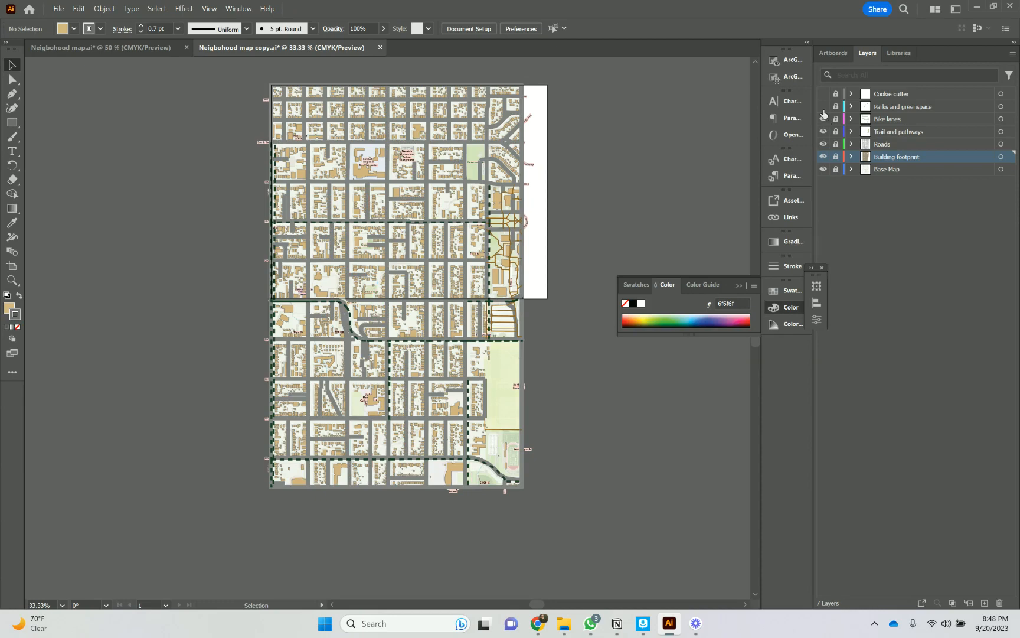
pyautogui.moveTo(824, 113); pyautogui.dragTo(824, 93)
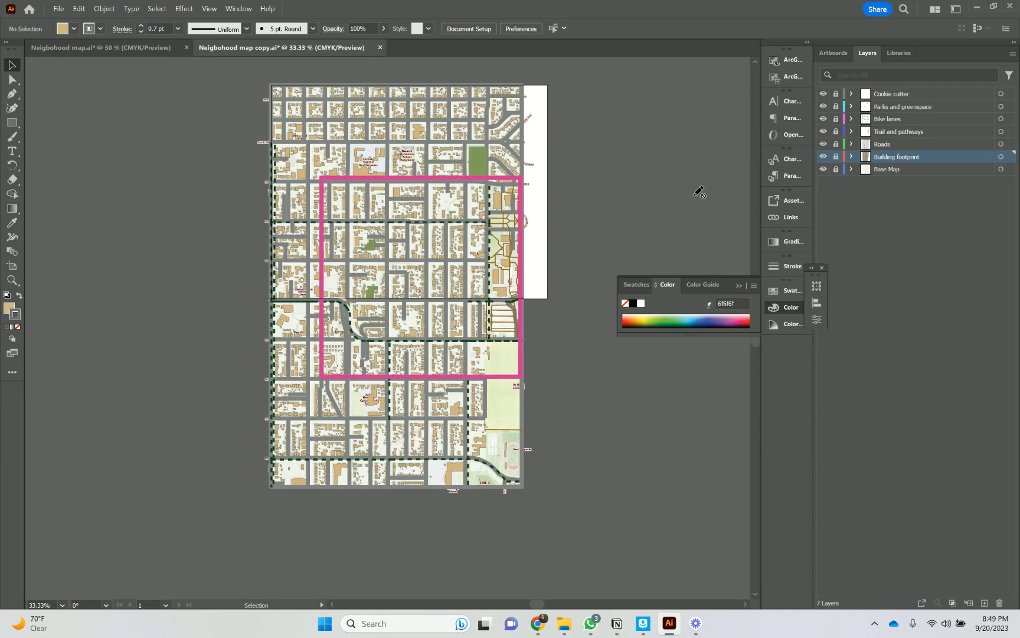
# Unlock the Roads layer, select all of its paths and set their stroke color to the lighter gray a7a9ac
pyautogui.click(839, 147)
pyautogui.click(890, 147)
pyautogui.click(1009, 145)
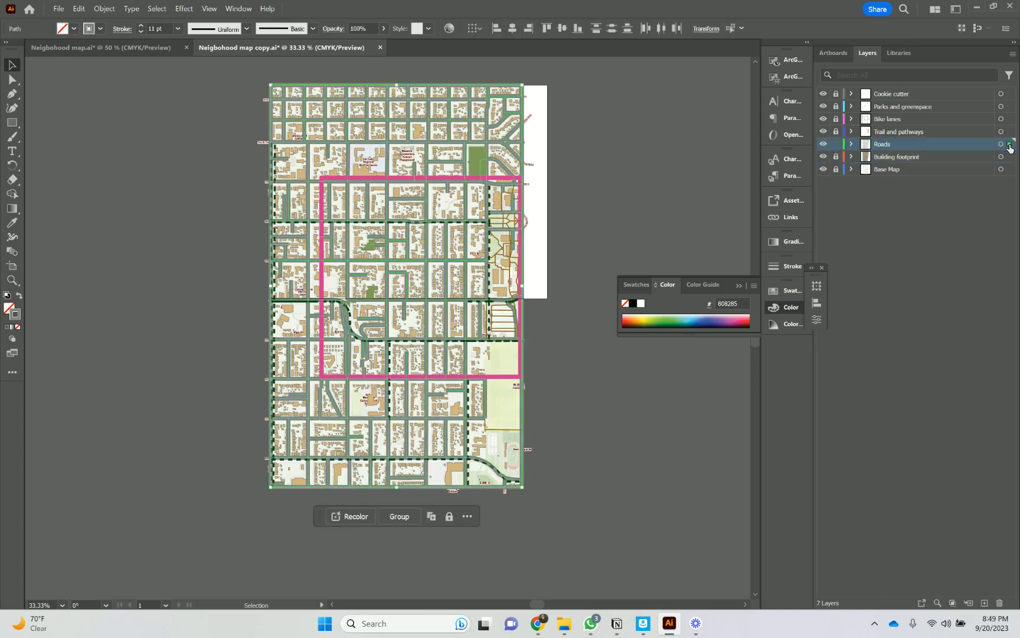
pyautogui.click(101, 30)
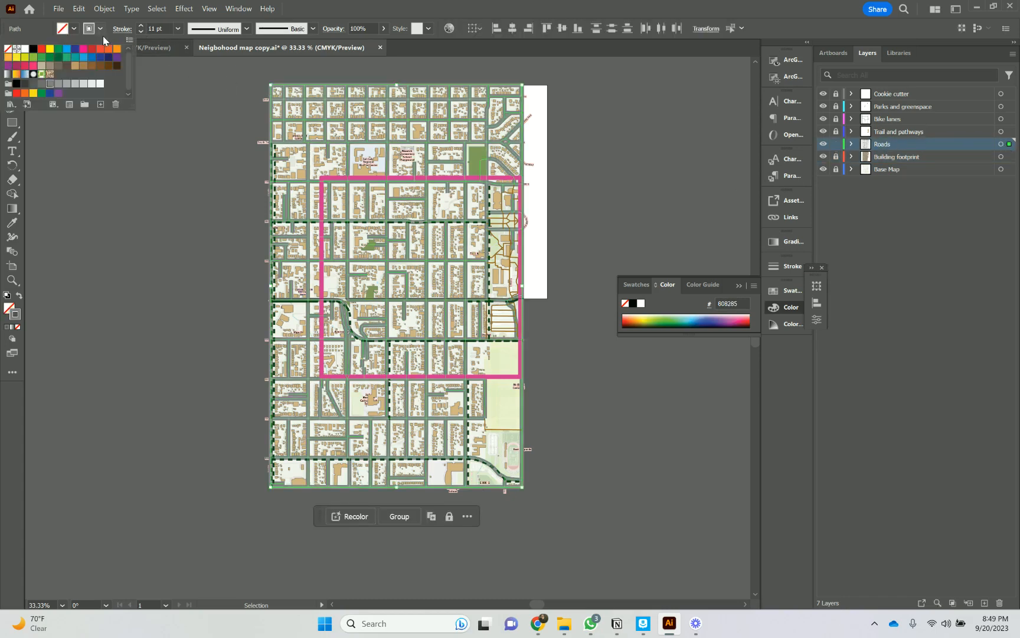
pyautogui.click(69, 87)
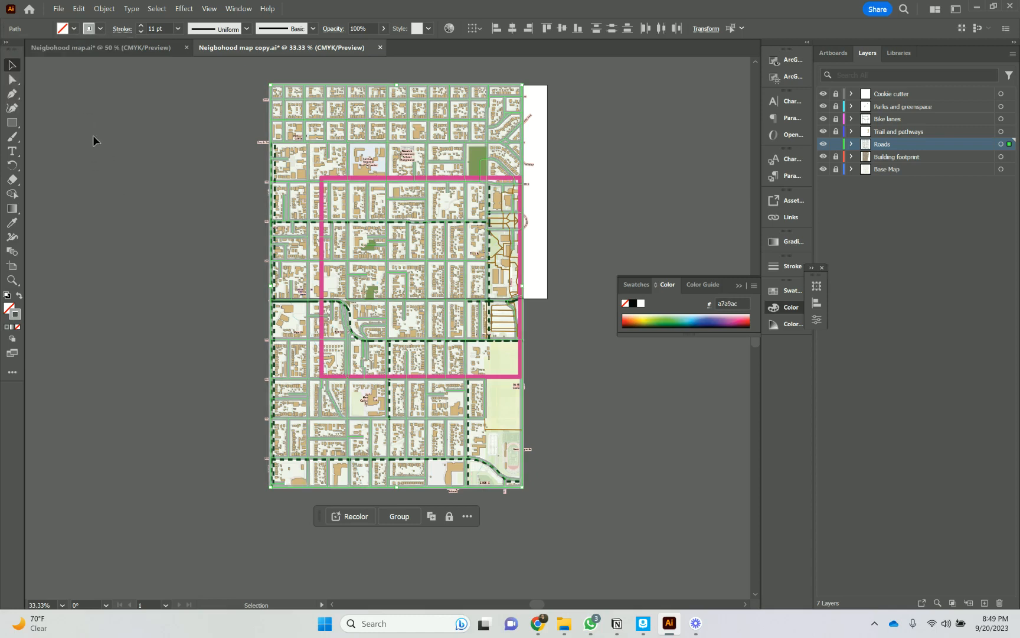
pyautogui.click(175, 137)
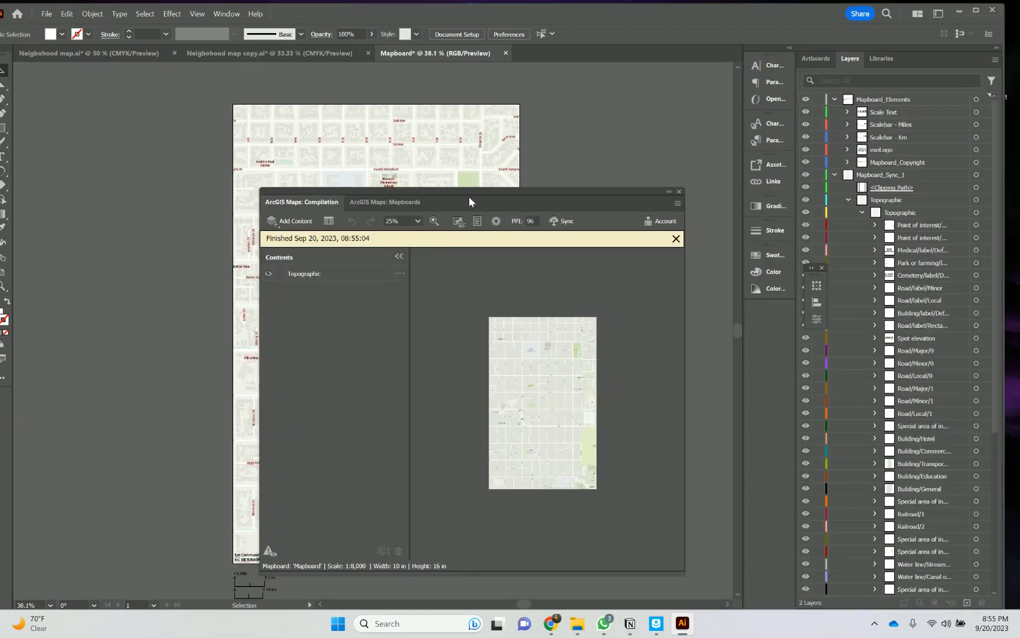
# Run the ArcGIS Maps Map Scale process to add a scale bar and scale text to the mapboard, and close the Processes window
pyautogui.moveTo(464, 193); pyautogui.dragTo(429, 112)
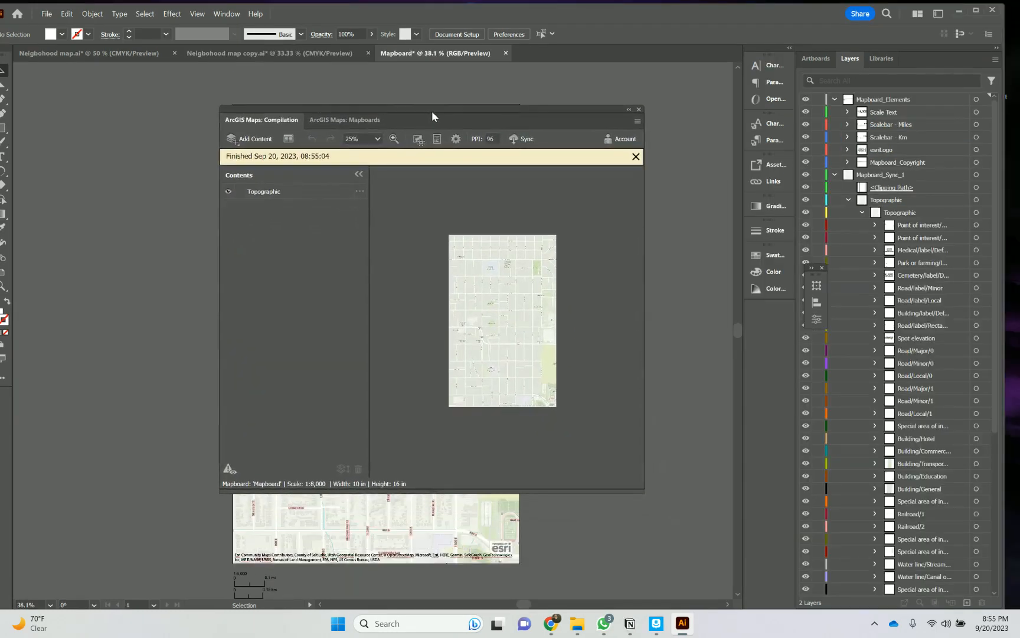
pyautogui.click(436, 142)
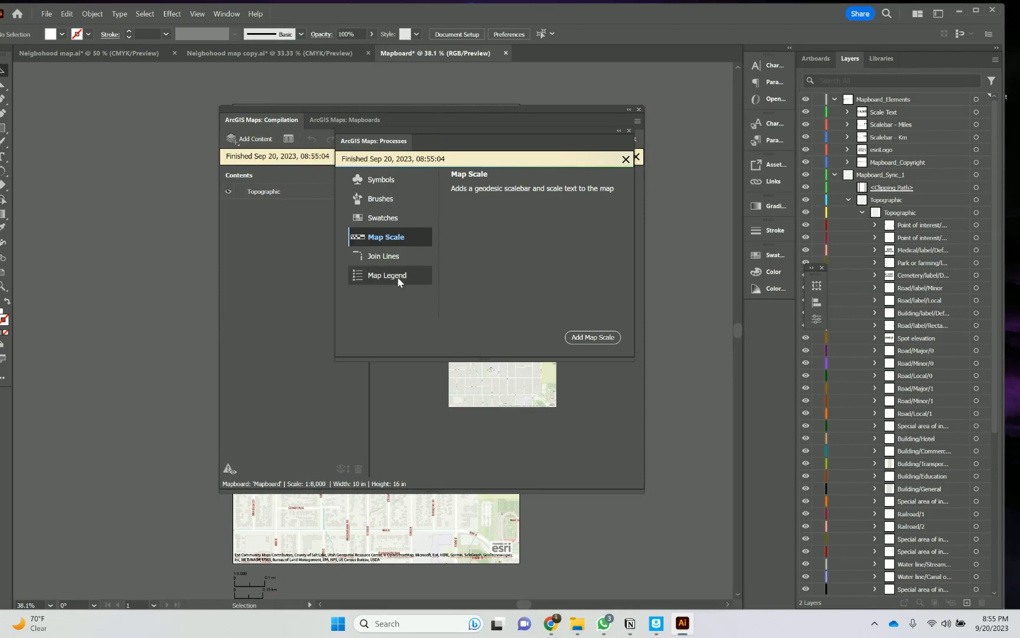
pyautogui.click(380, 238)
pyautogui.click(380, 239)
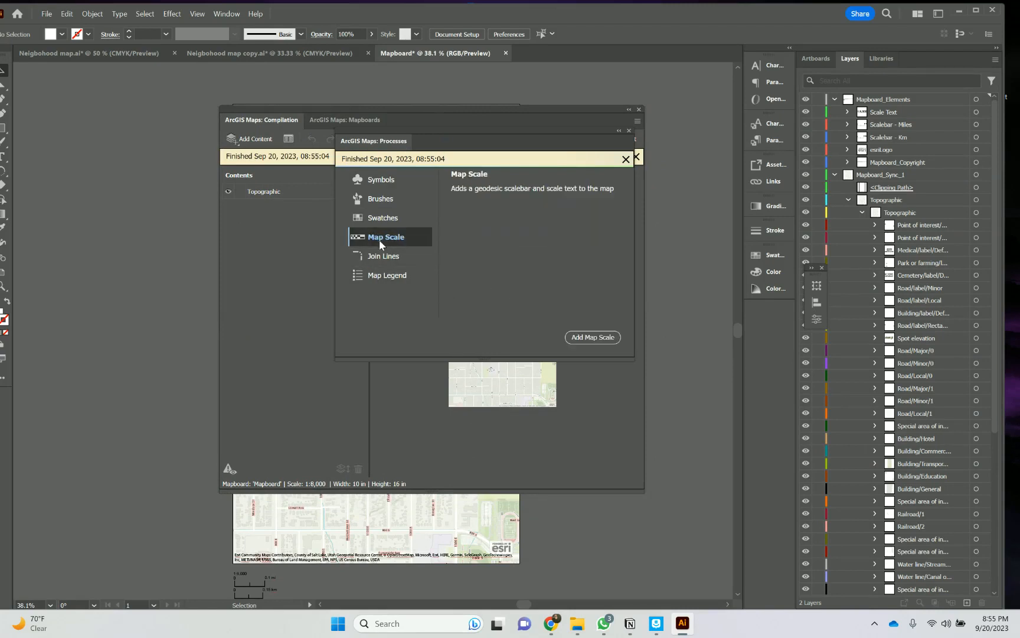
pyautogui.click(601, 340)
pyautogui.moveTo(552, 147); pyautogui.dragTo(504, 170)
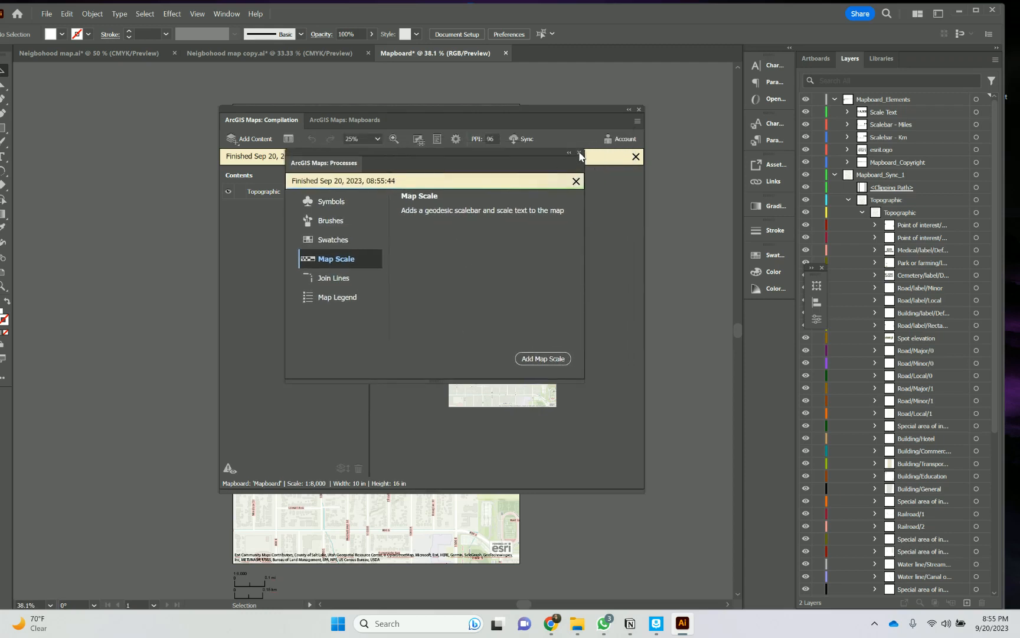
pyautogui.click(580, 153)
# Move the ArcGIS Maps Compilation window off the map's lower edge and the new scale bars, and collapse it to icons
pyautogui.moveTo(543, 110); pyautogui.dragTo(777, 86)
pyautogui.scroll(-3, 352, 423)
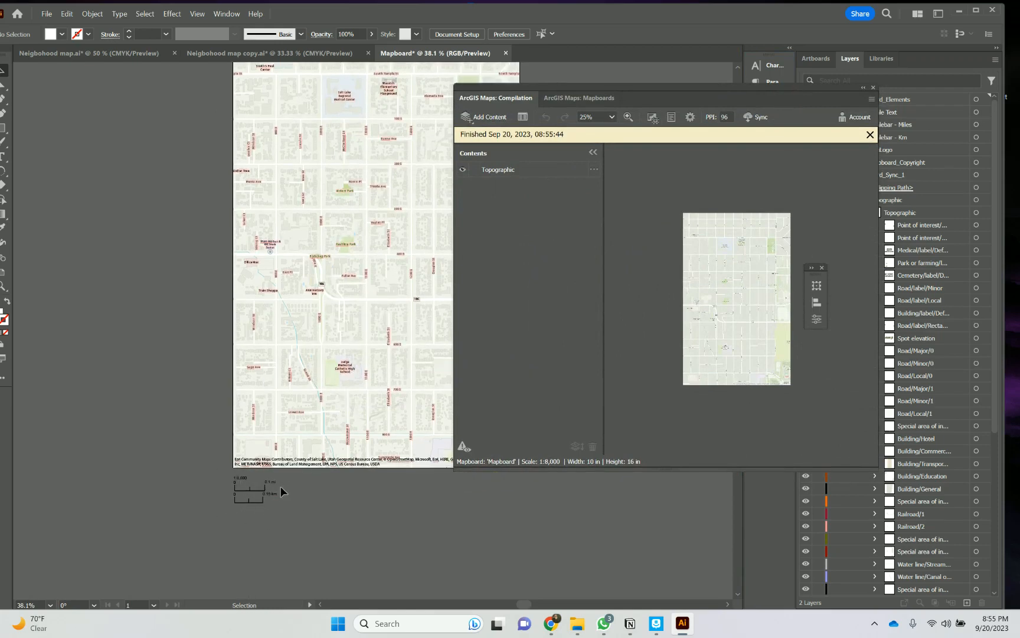
pyautogui.scroll(4, 271, 496)
pyautogui.scroll(1, 178, 452)
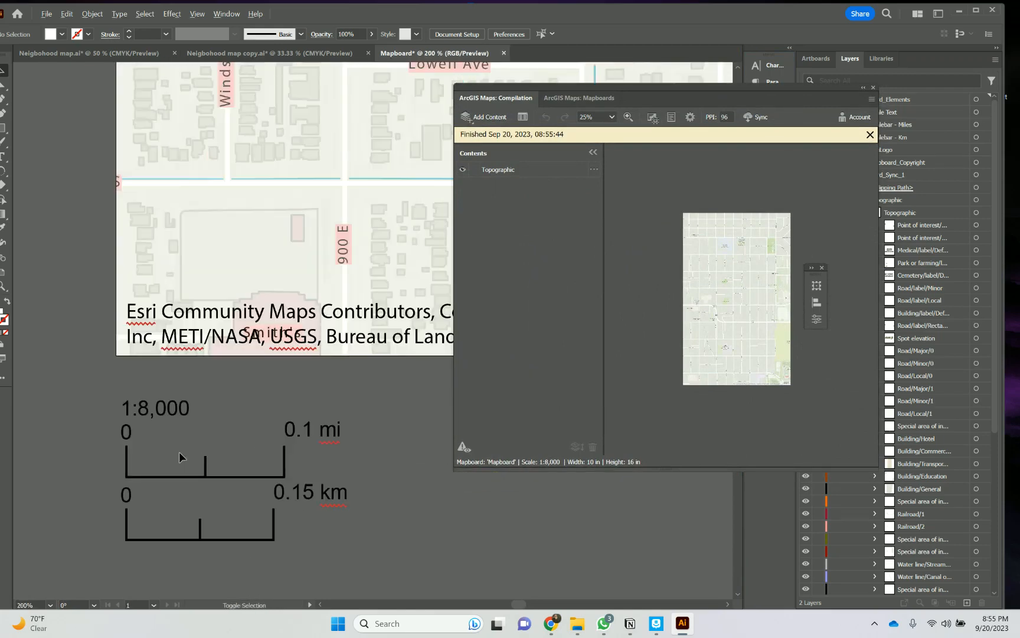
pyautogui.scroll(-1, 178, 452)
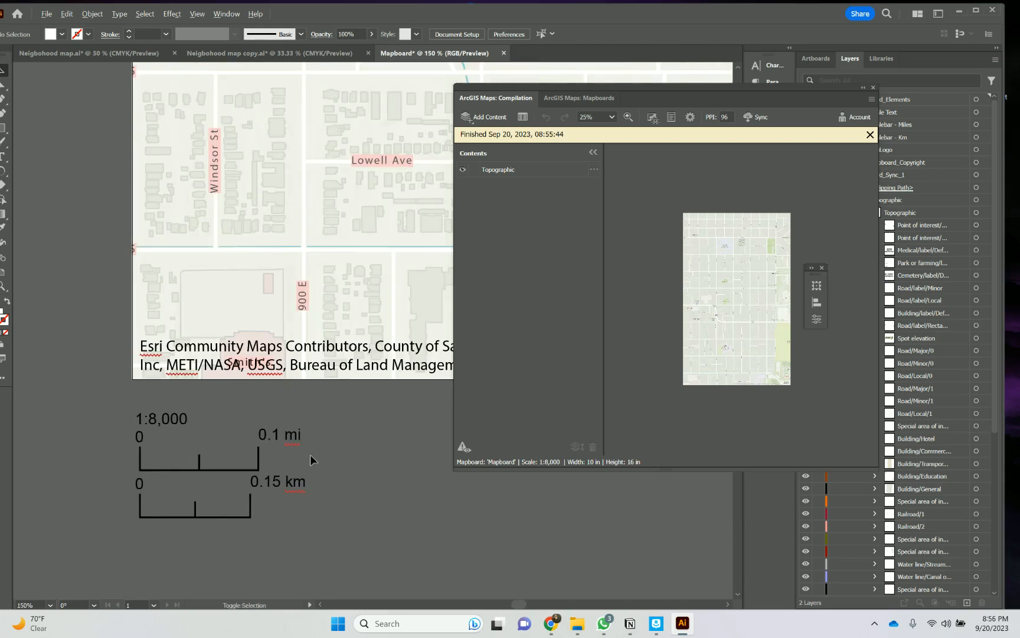
pyautogui.scroll(-1, 310, 455)
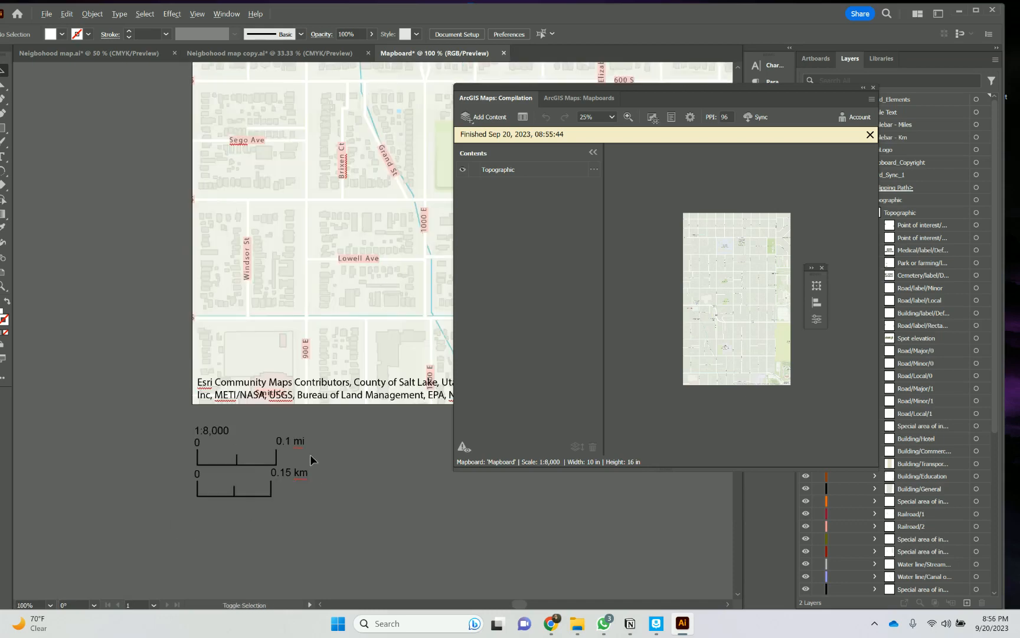
pyautogui.click(863, 87)
# Delete the kilometer scale bar below the map
pyautogui.scroll(-2, 343, 372)
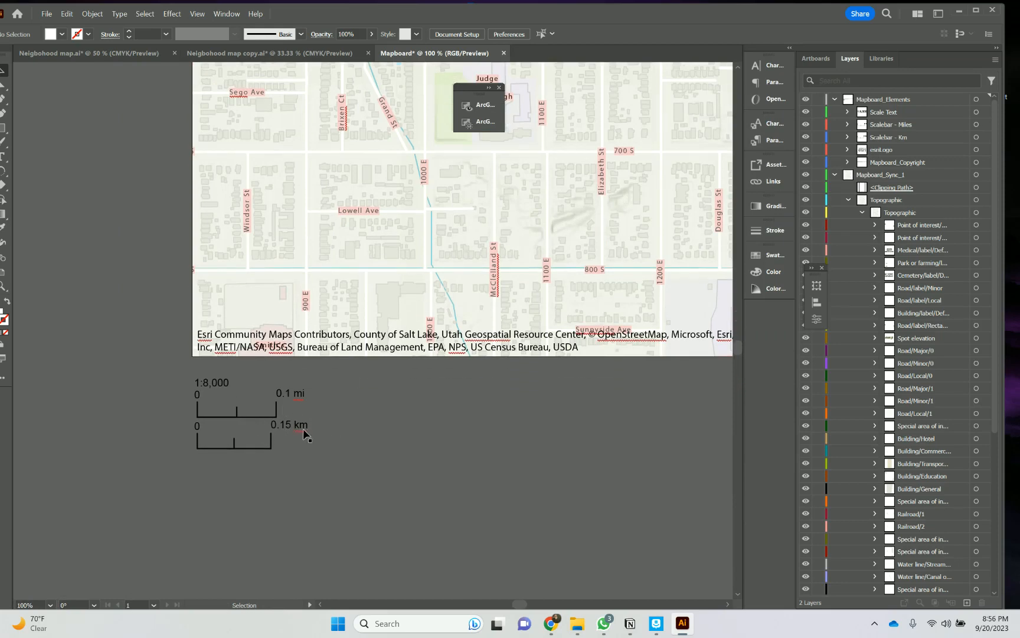
pyautogui.click(303, 436)
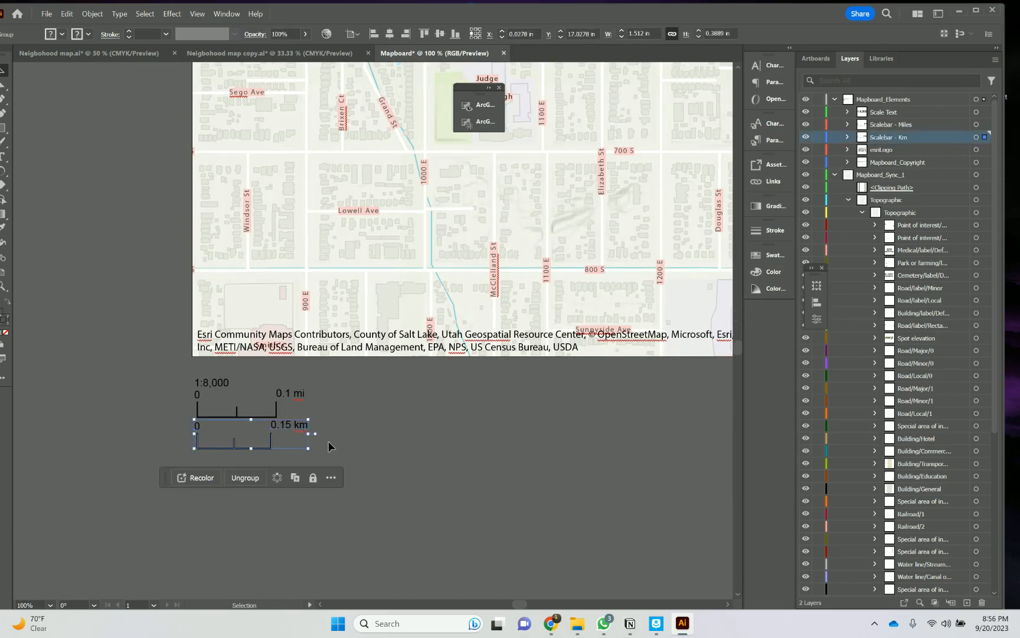
pyautogui.press('Delete')
pyautogui.scroll(1, 300, 446)
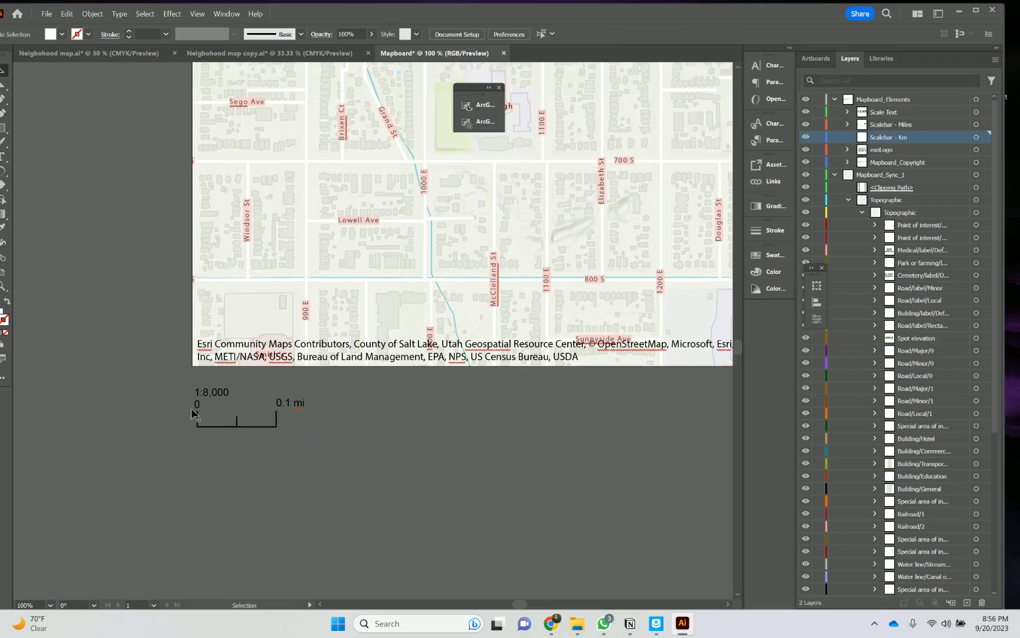
# Move the 1:8,000 scale text beneath the miles scale bar and prefix it to read "Scale= 1:8,000"
pyautogui.click(213, 394)
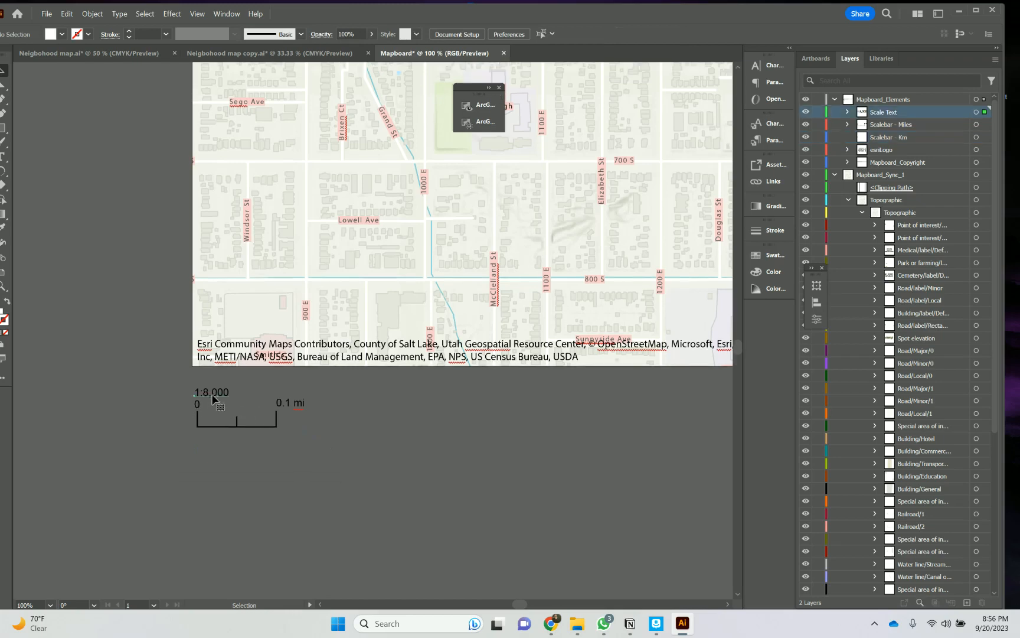
pyautogui.click(223, 394)
pyautogui.moveTo(216, 396); pyautogui.dragTo(249, 437)
pyautogui.press('t')
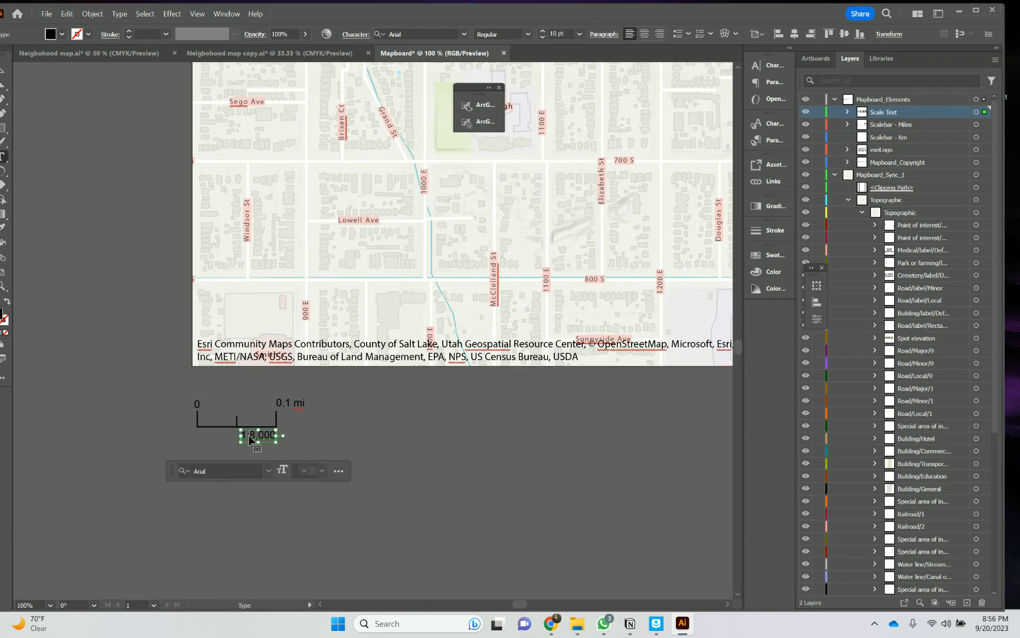
pyautogui.click(250, 440)
pyautogui.press('Home')
pyautogui.write('Scale=')
pyautogui.press('Escape')
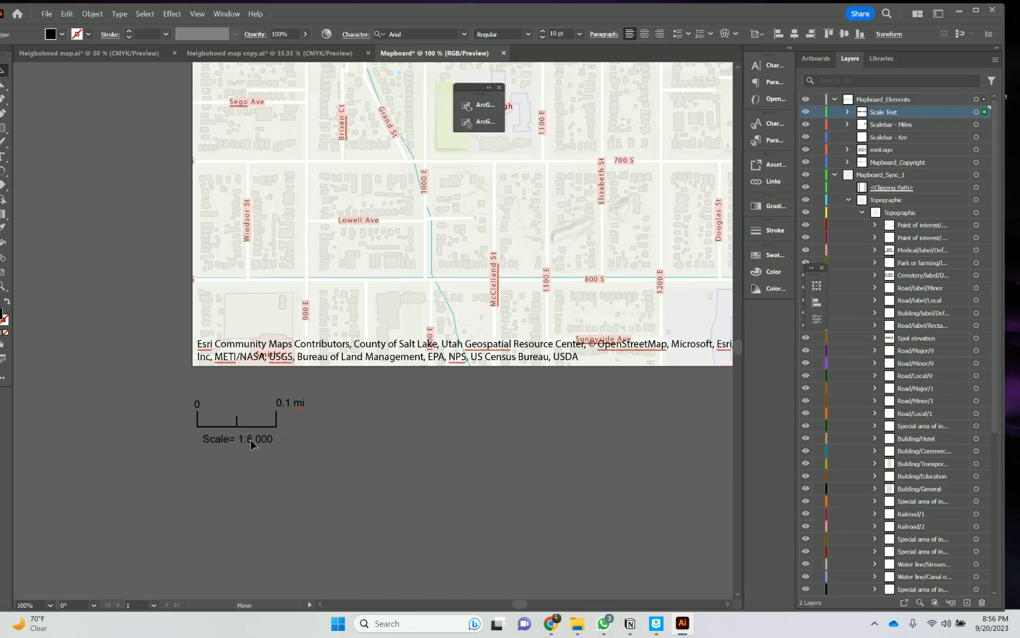
pyautogui.click(294, 407)
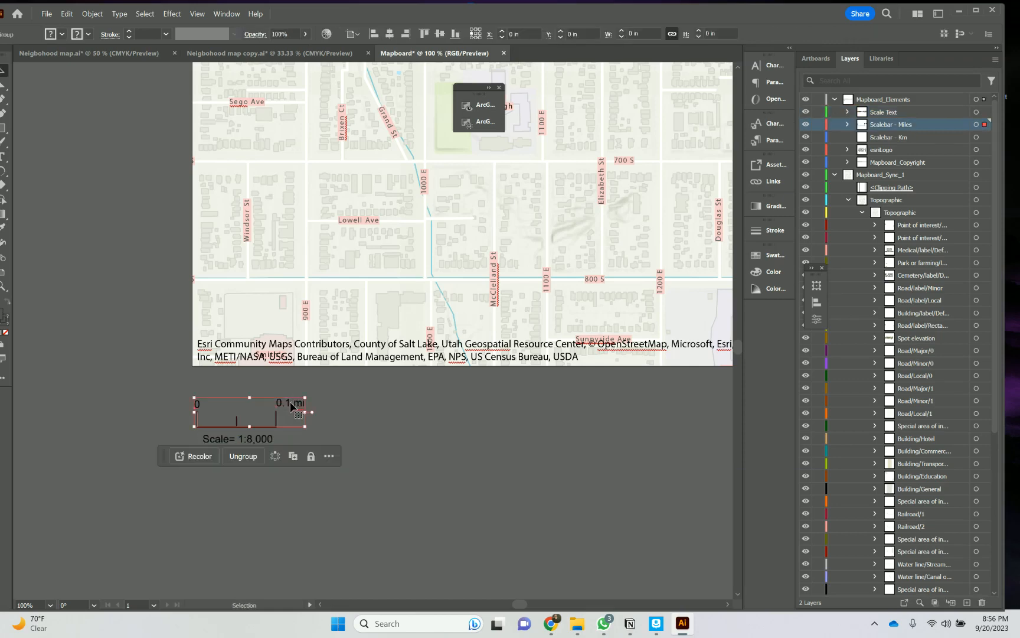
pyautogui.click(351, 419)
pyautogui.scroll(-1, 352, 418)
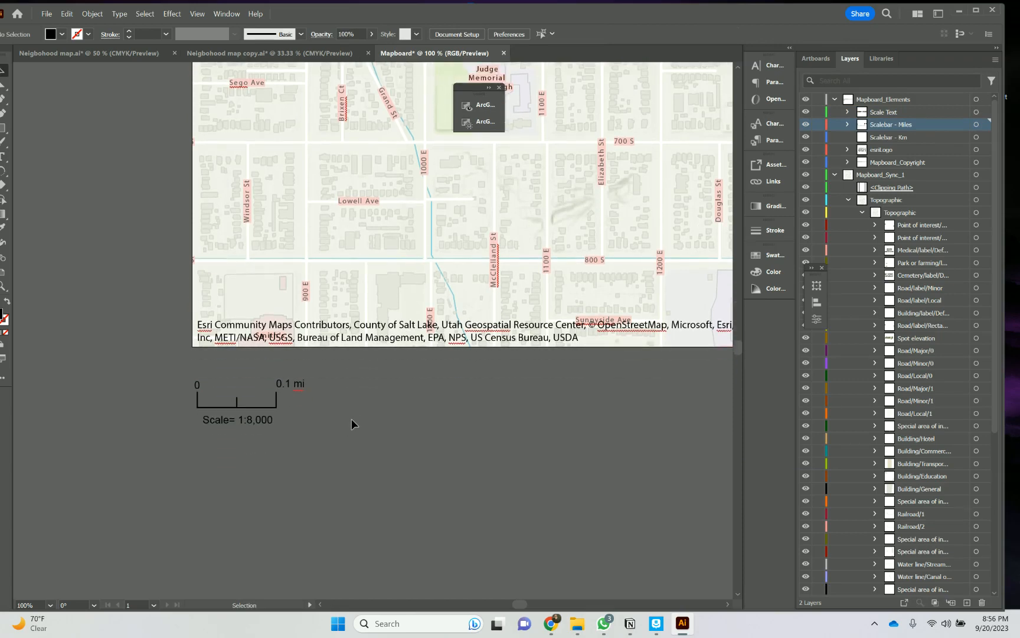
pyautogui.scroll(-2, 352, 418)
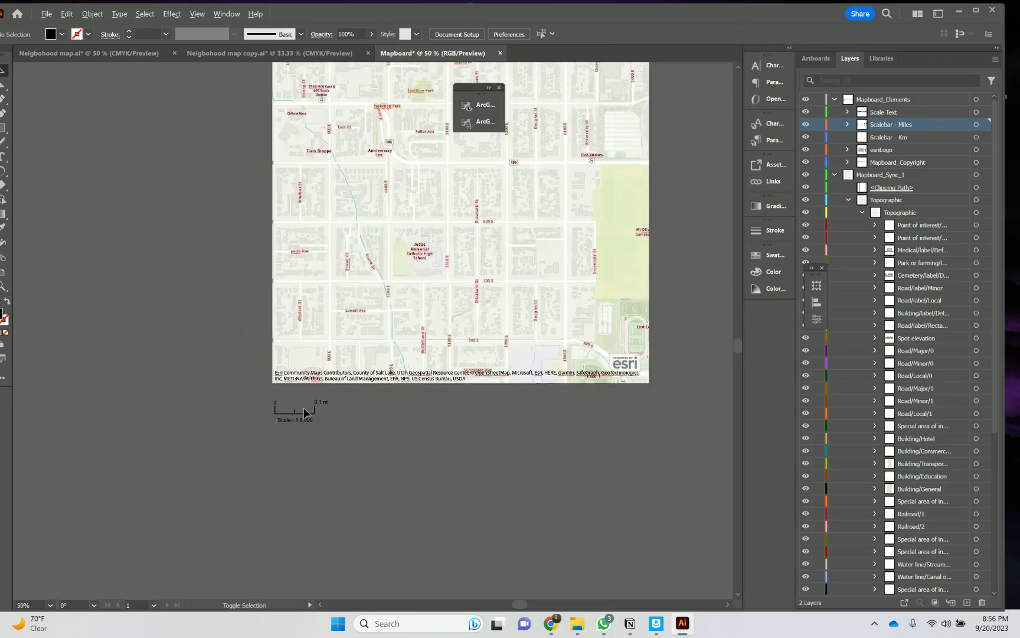
pyautogui.scroll(1, 305, 412)
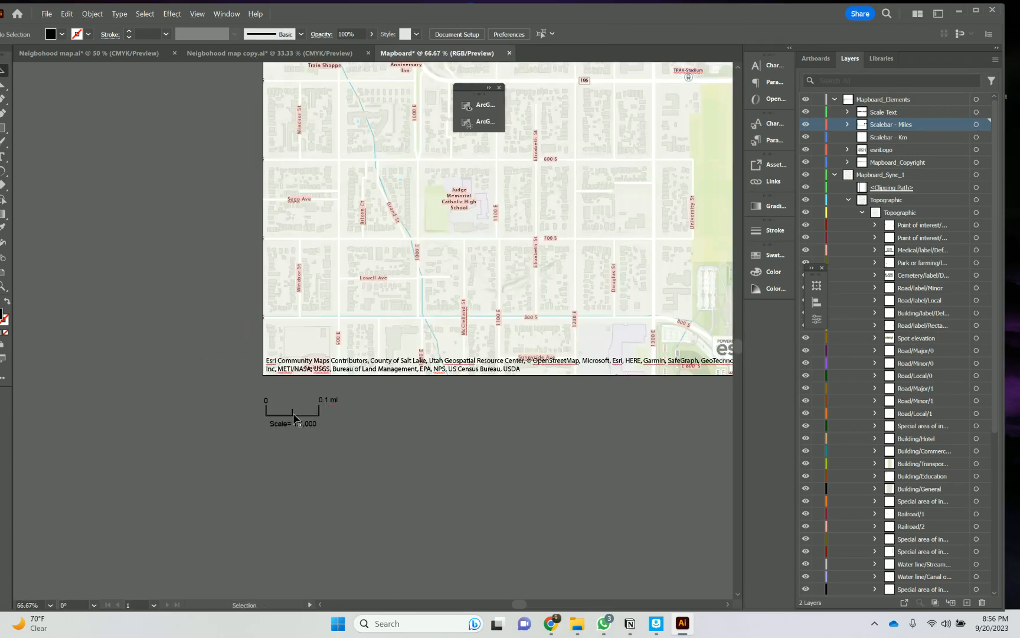